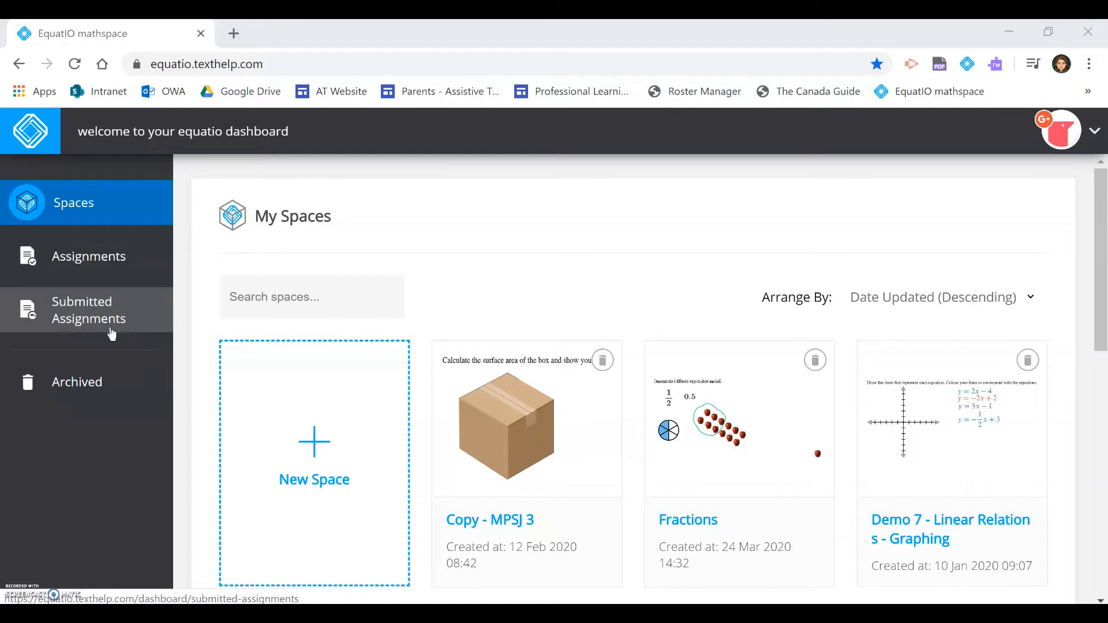
left_click(98, 390)
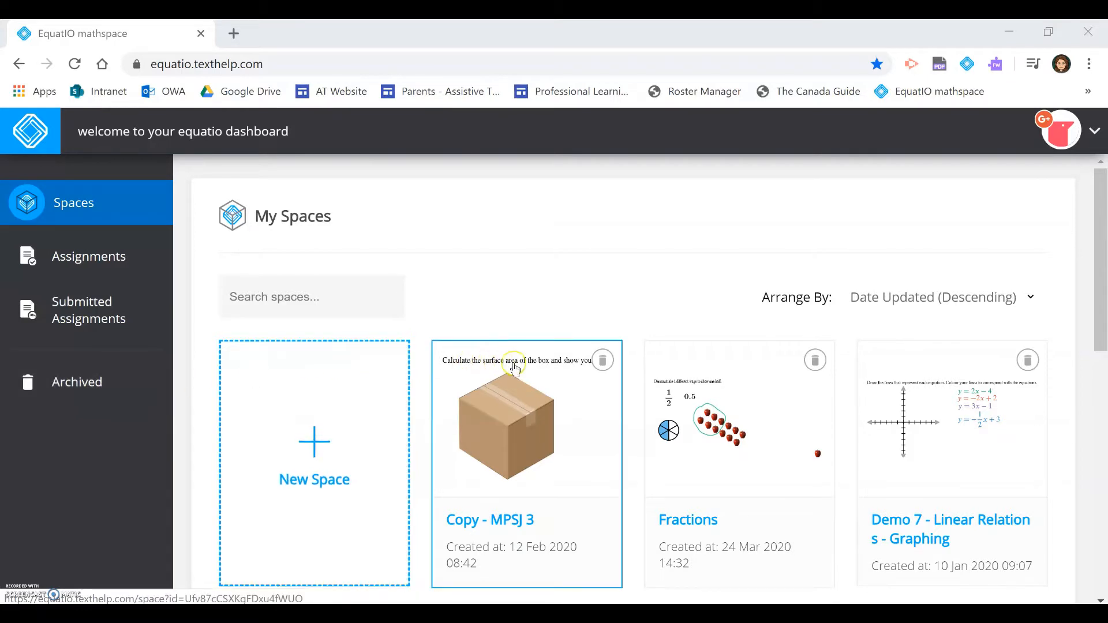
left_click(586, 368)
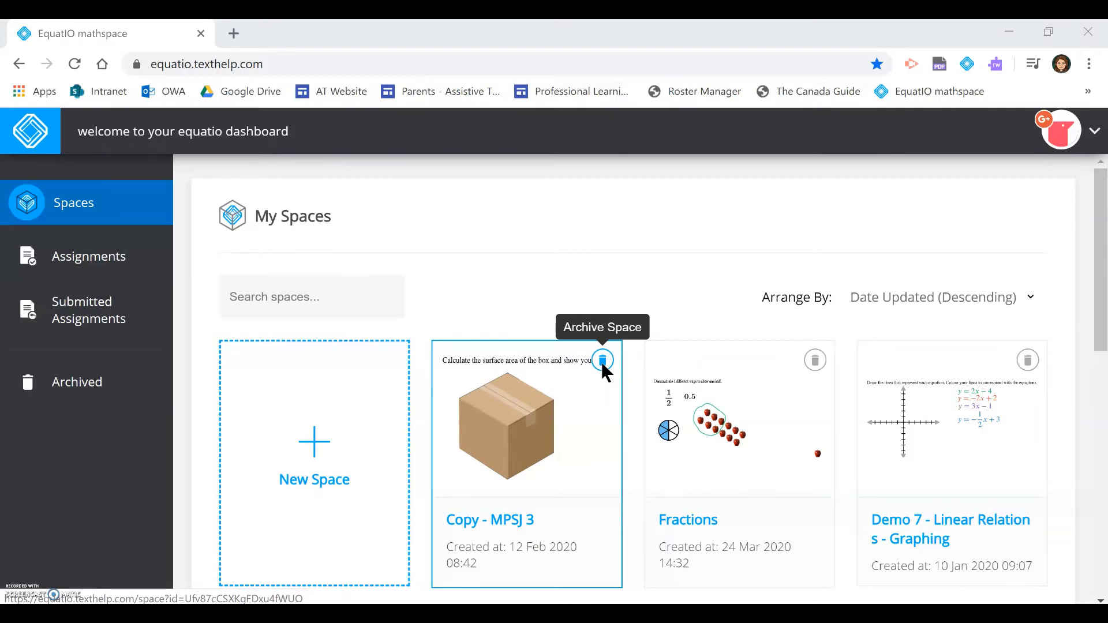
Create a new space and title it "Estimation - Toronto Raptors".
left_click(312, 447)
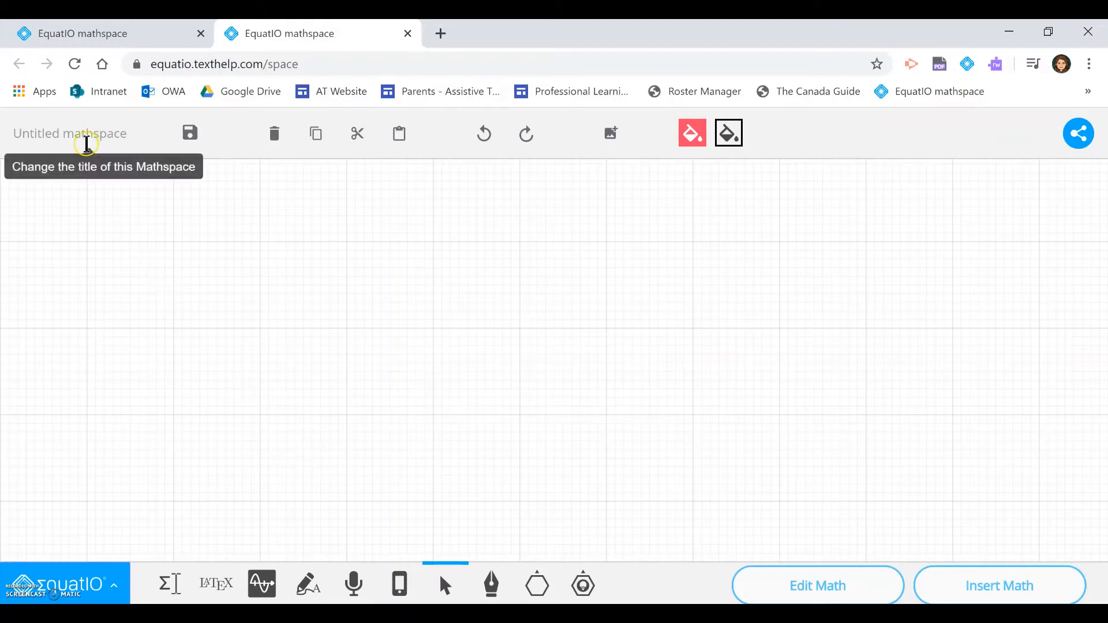
left_click(87, 144)
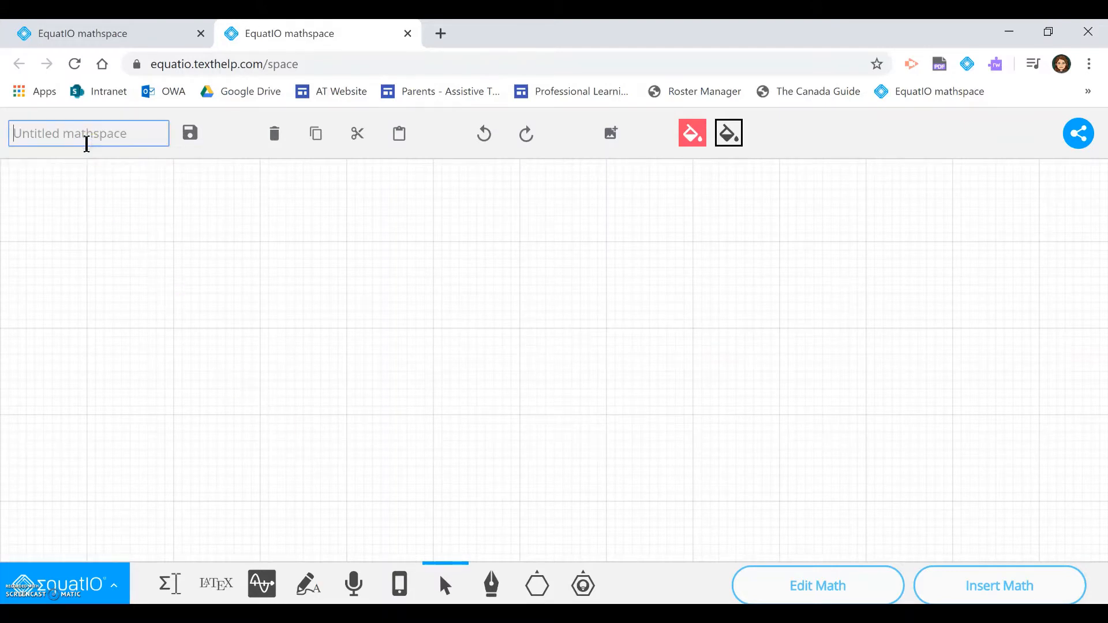
type("Estimatio")
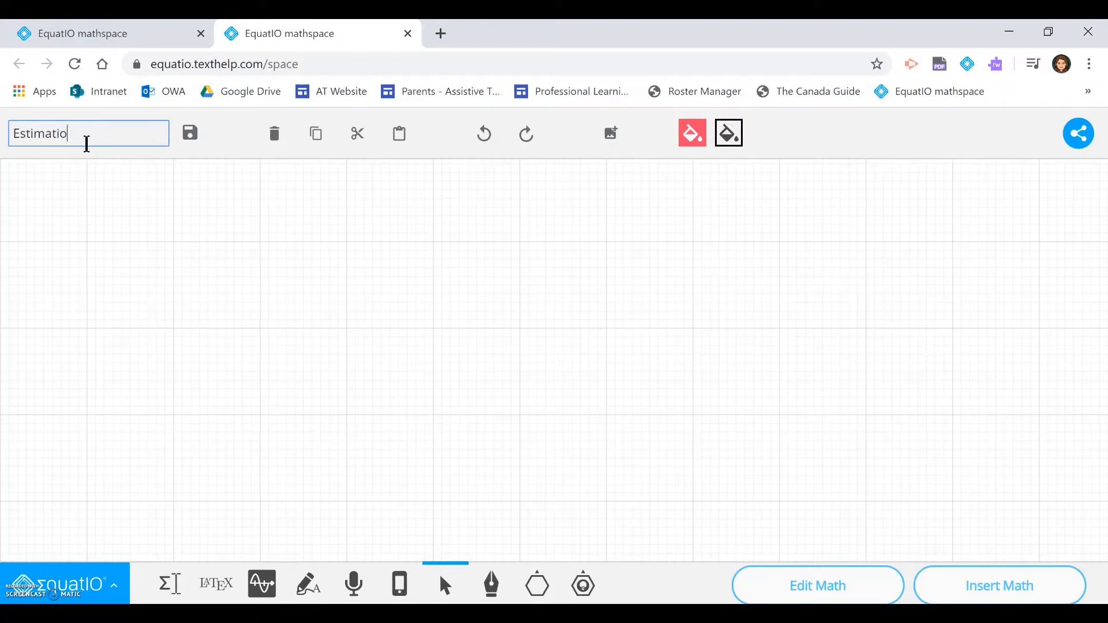
type("n - Toronto Raptors")
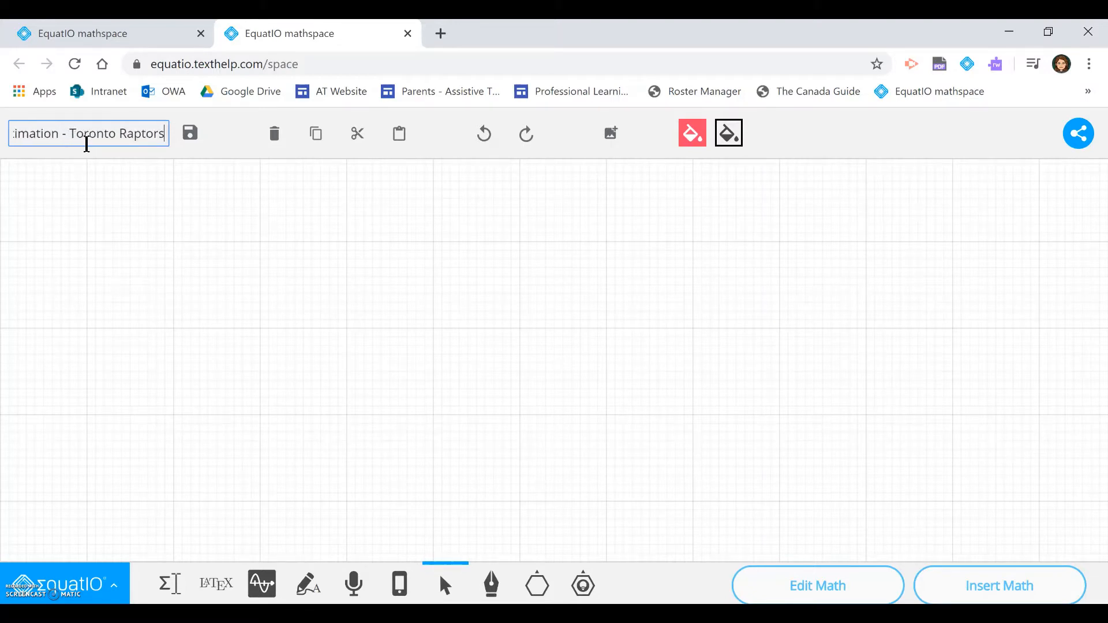
left_click(192, 173)
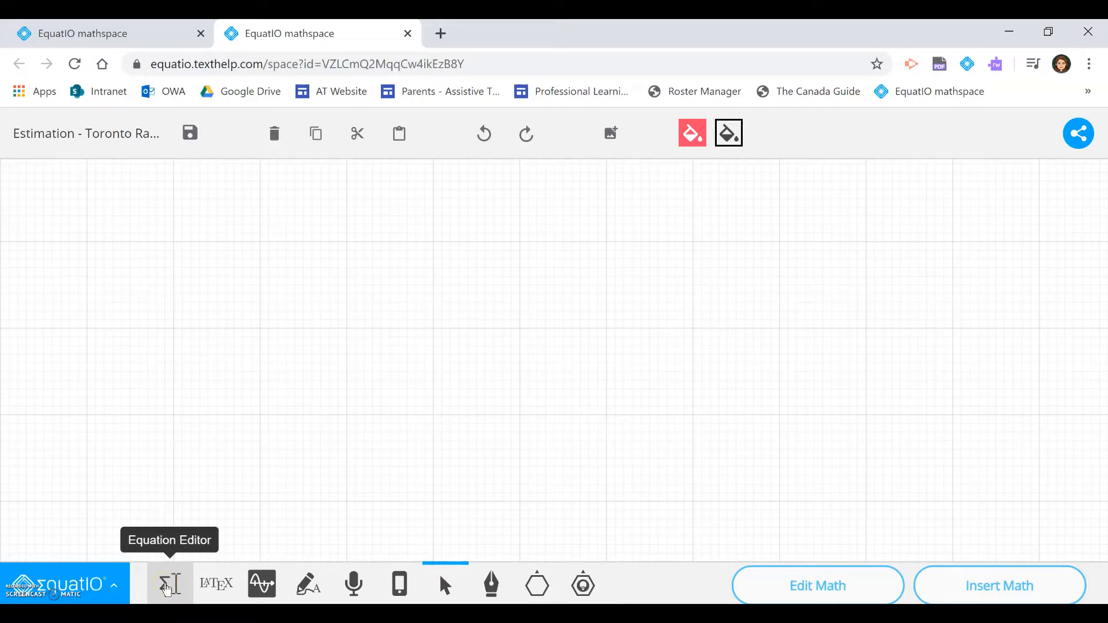
Insert the text "Estimate the height of Raptors point guard, Kyle Lowry. Show your work." with the Equation Editor, then clear and close the editor.
left_click(167, 587)
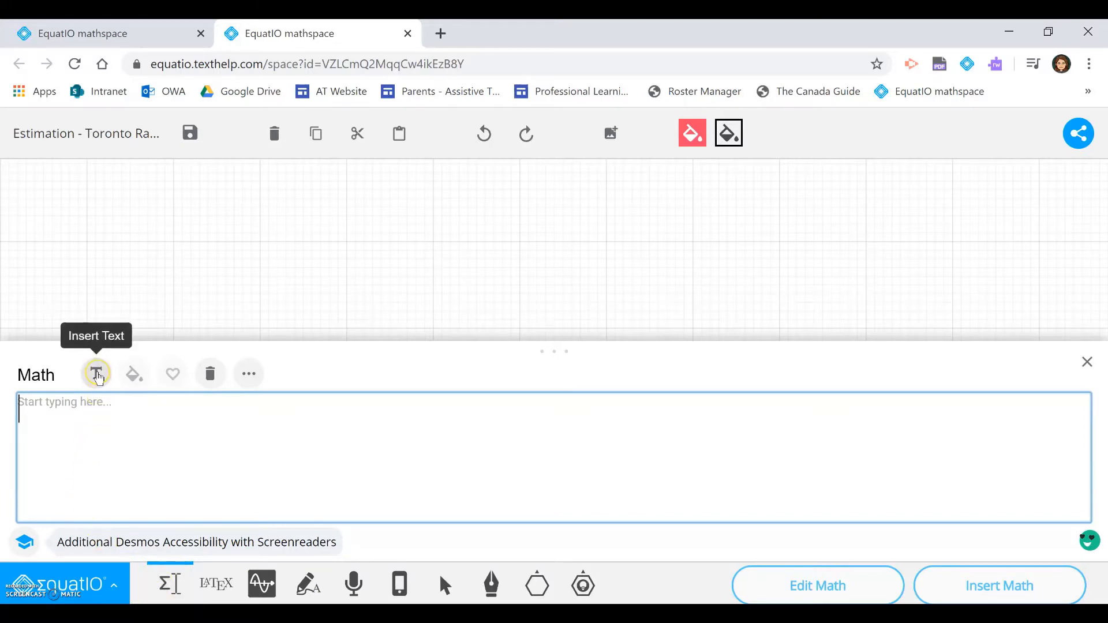
left_click(98, 376)
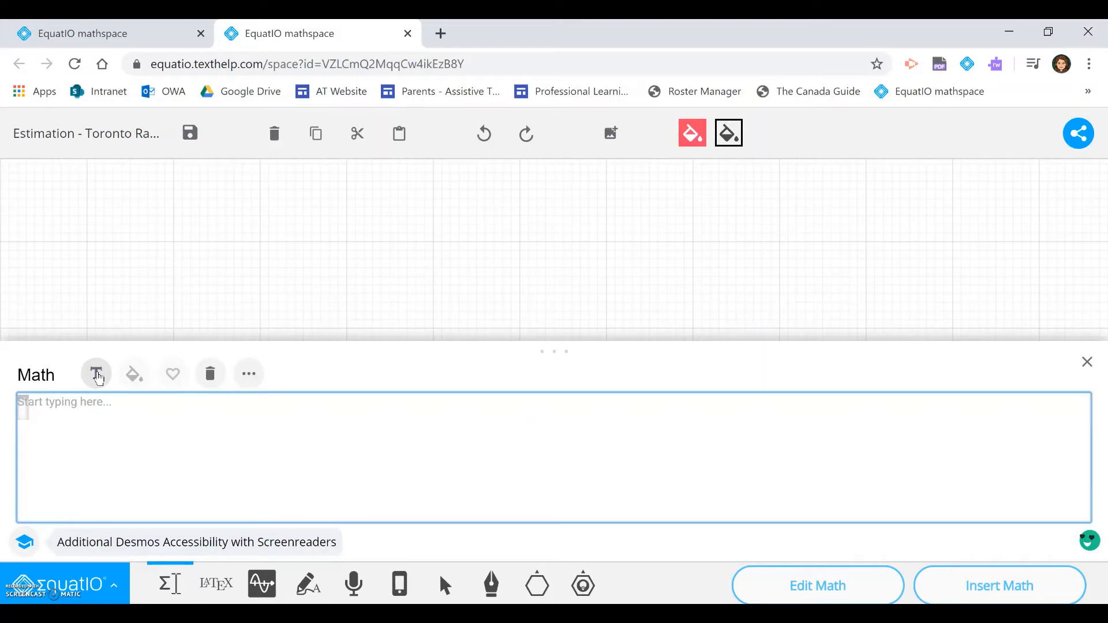
type("Estima")
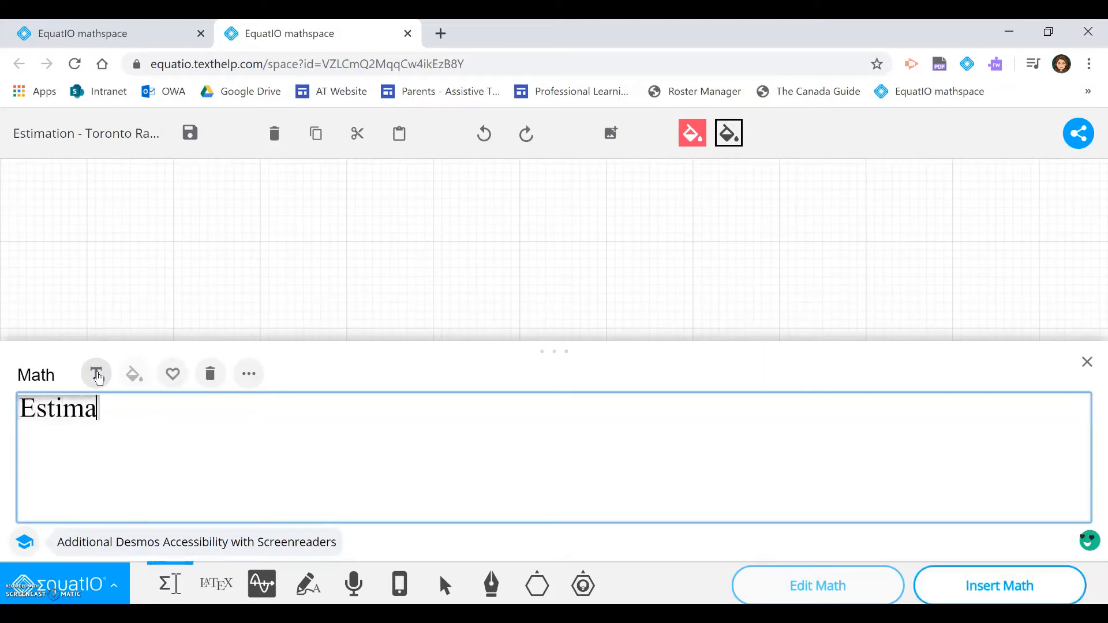
type("te the height o")
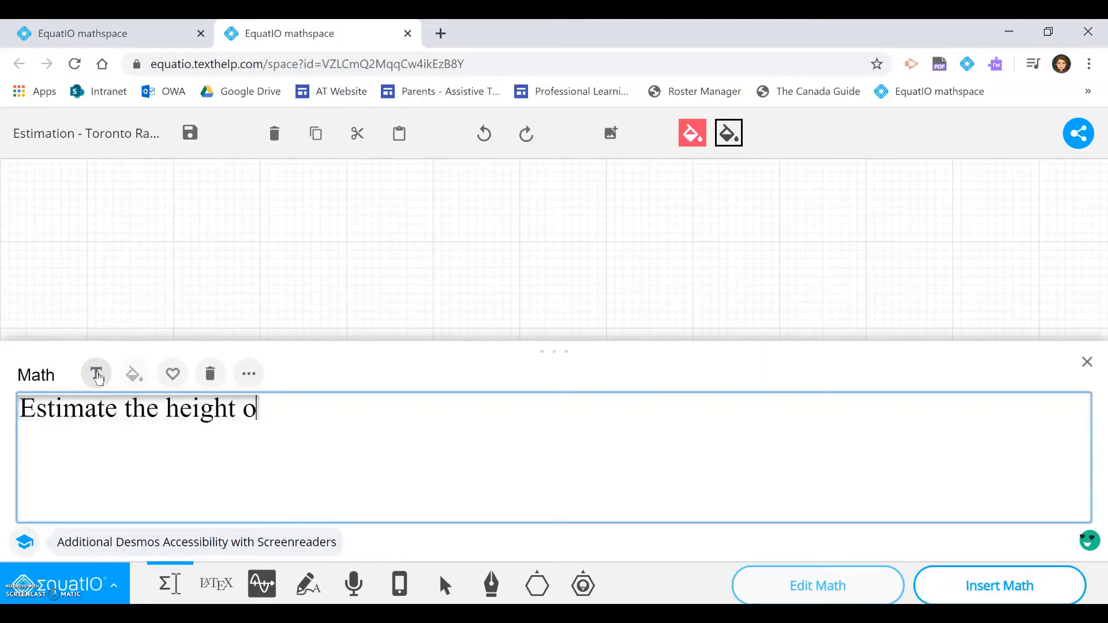
type("f Raptors ")
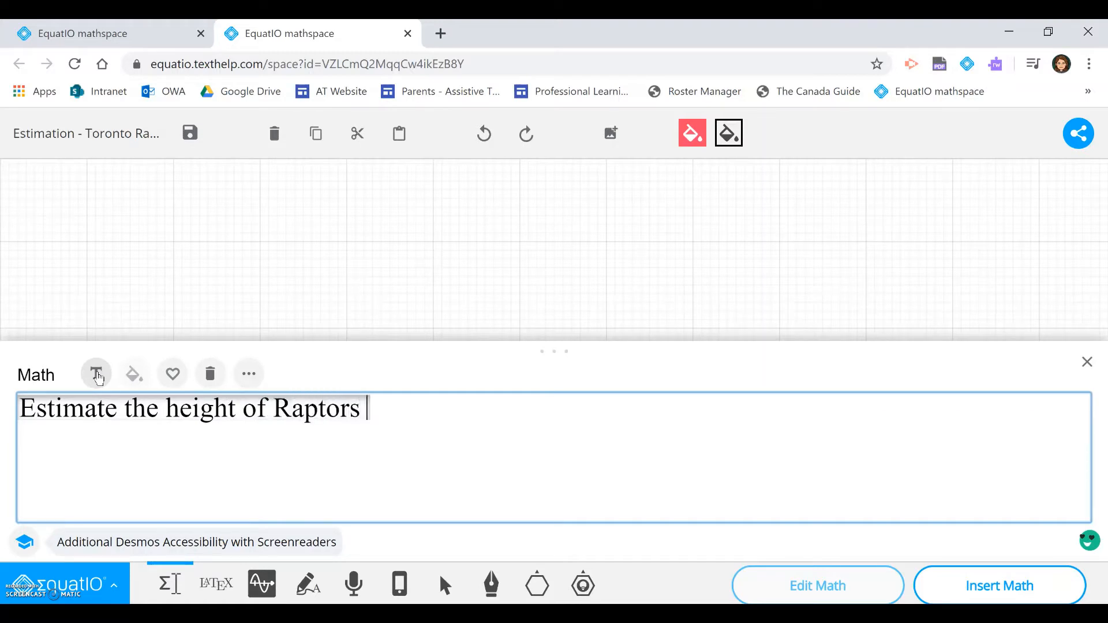
type("point guar")
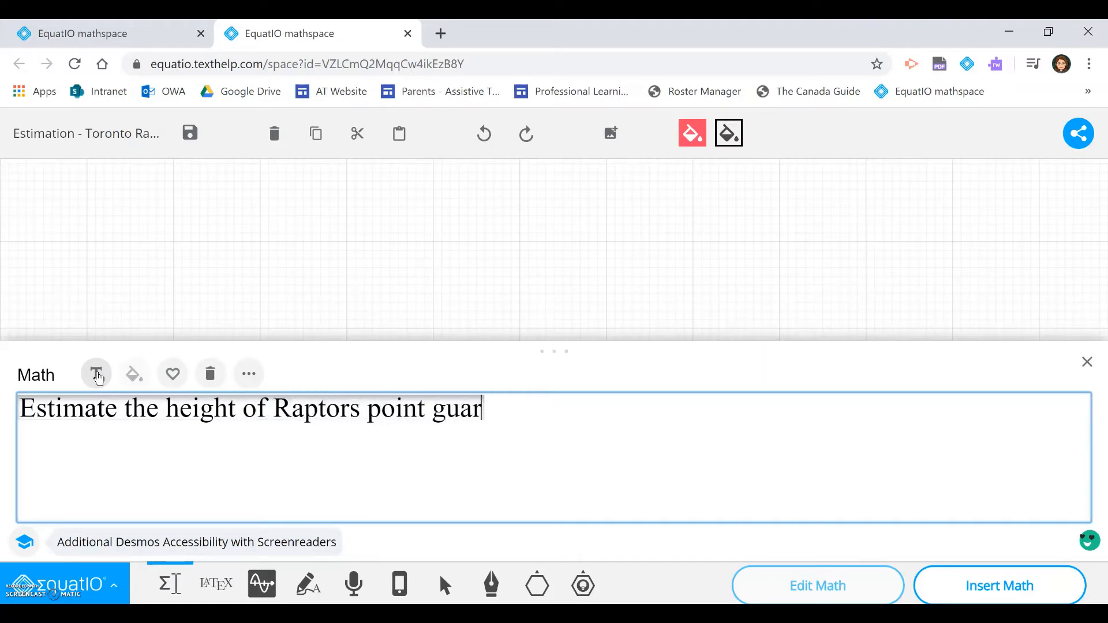
type("d, Kyle L")
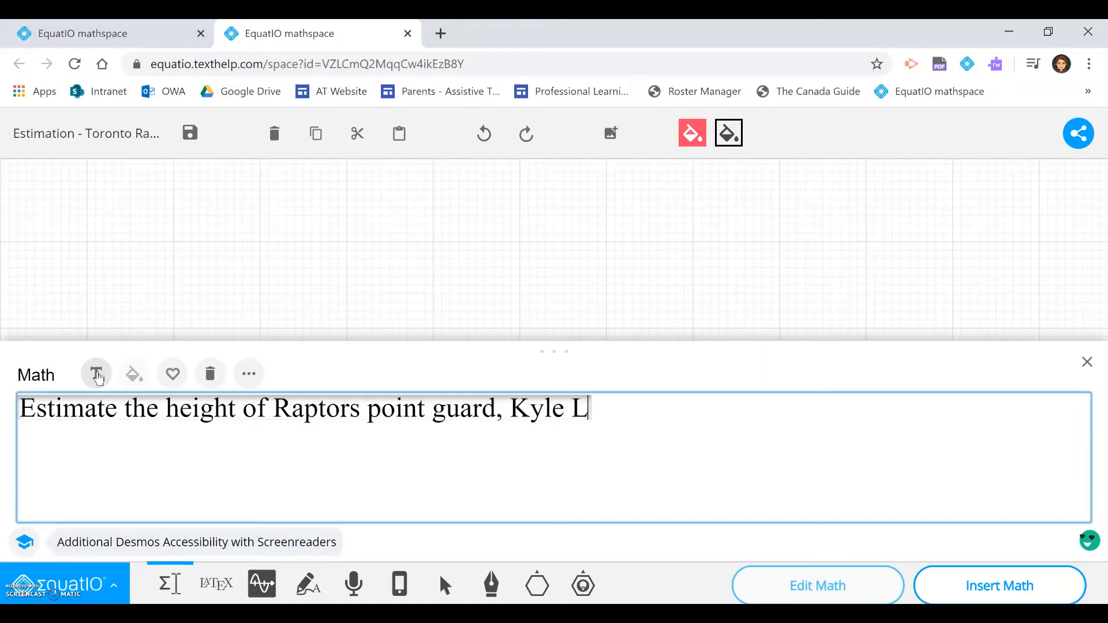
type("owry. Sho")
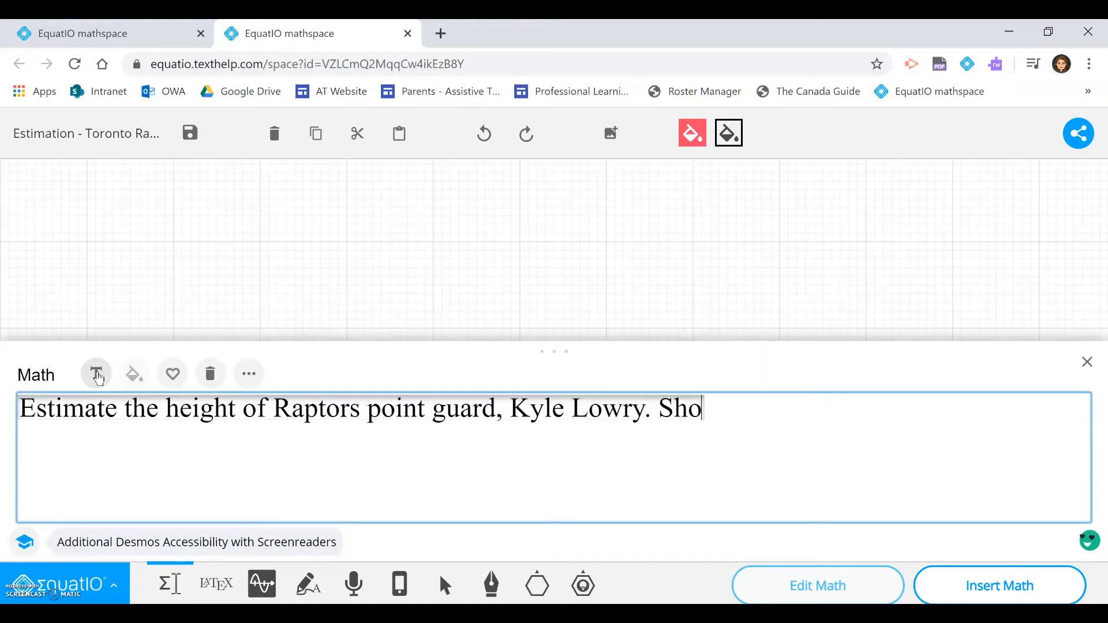
type("w your work.")
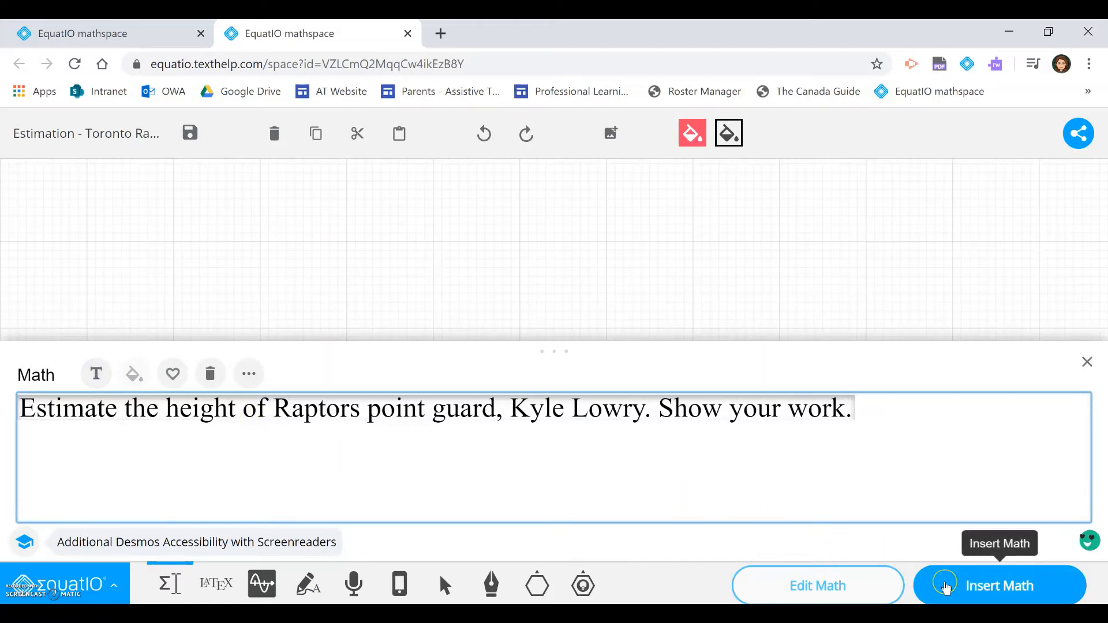
left_click(946, 587)
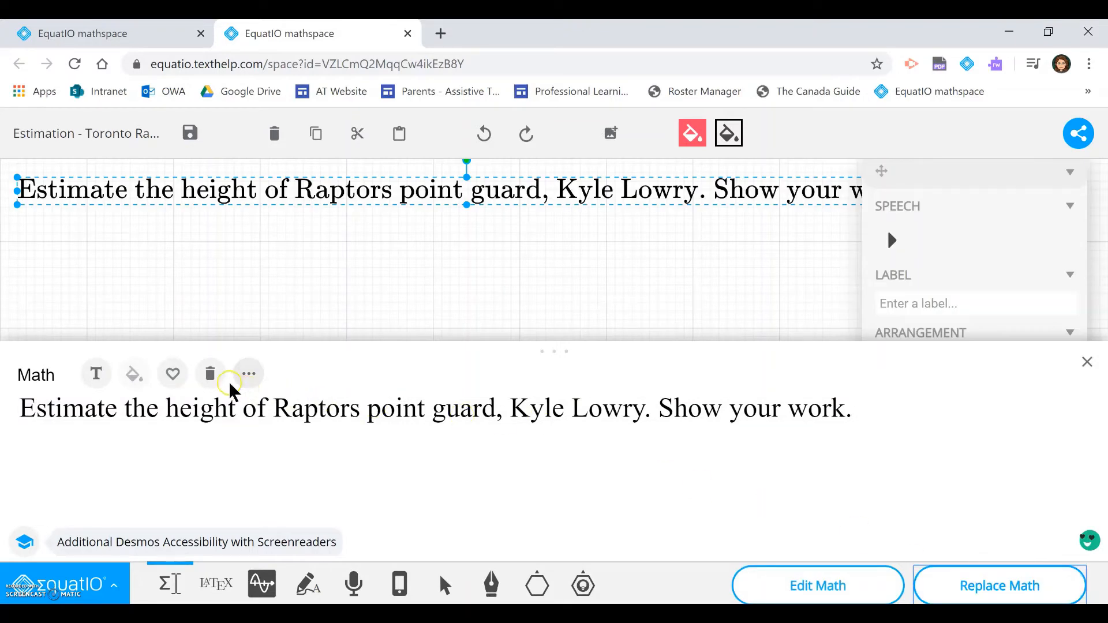
left_click(210, 376)
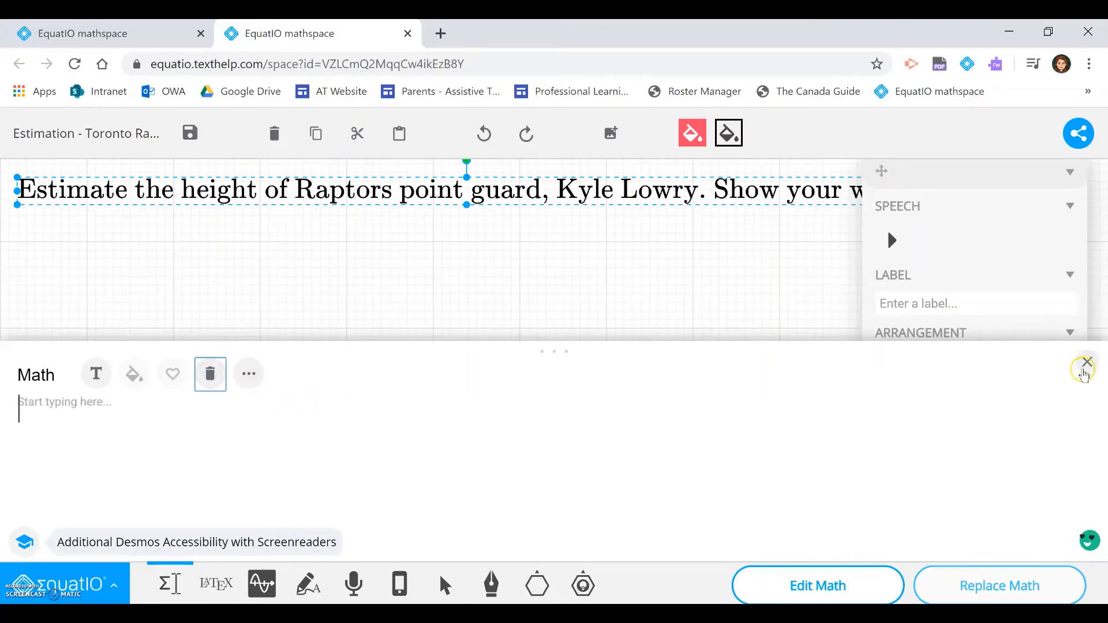
left_click(1085, 369)
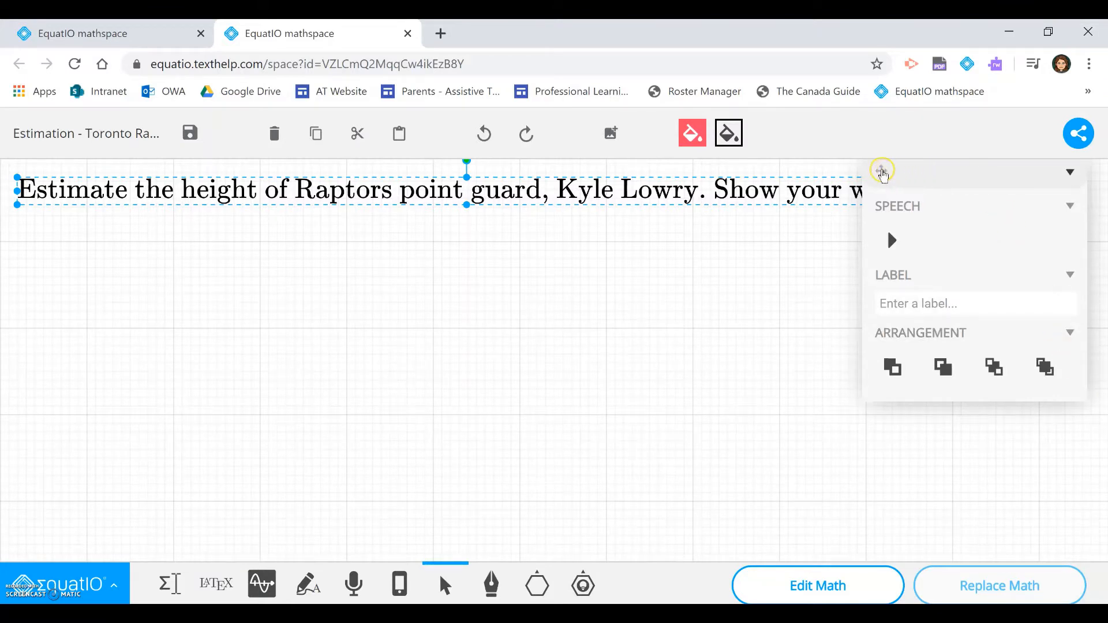
Move the floating properties box off the question text and collapse it, then narrow the text and shift it into the canvas's upper-left corner.
left_click_drag(883, 173, 883, 248)
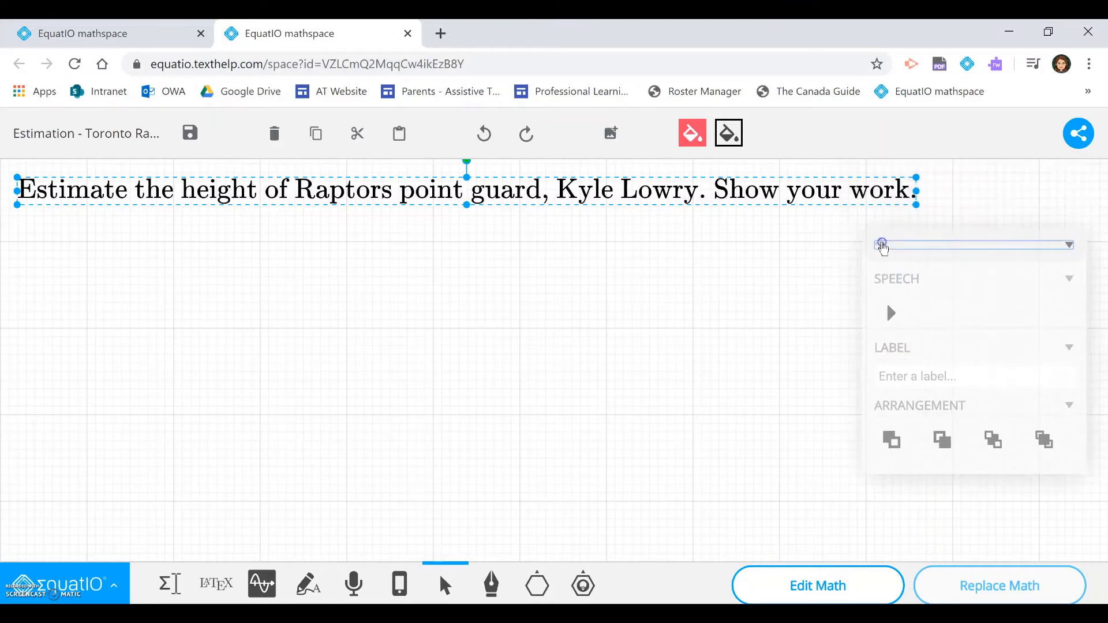
left_click(883, 245)
left_click_drag(916, 202, 600, 197)
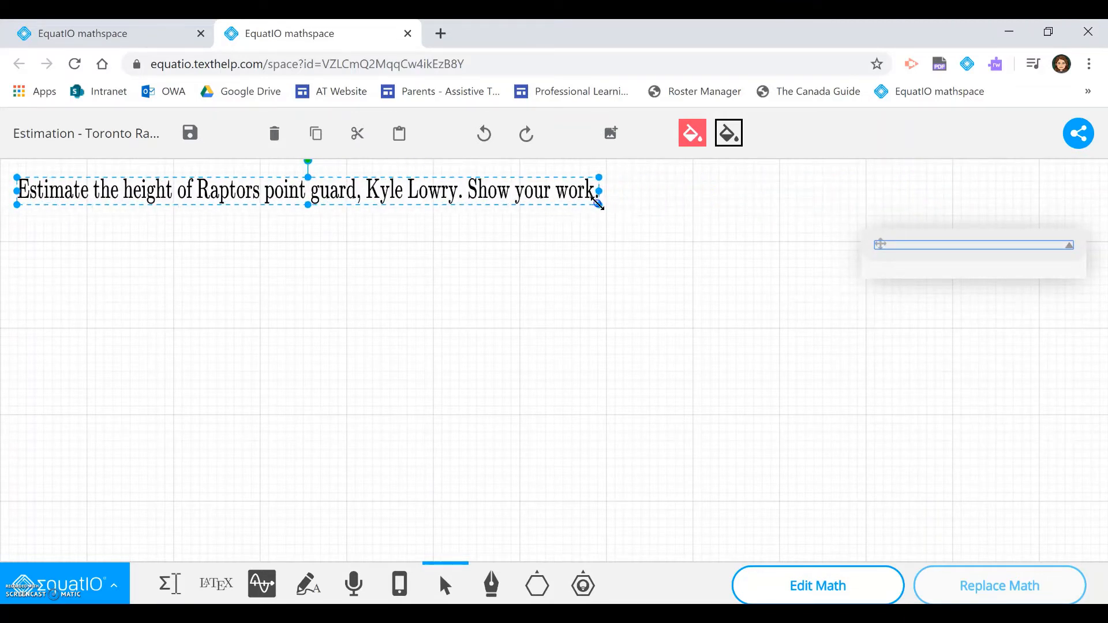
left_click_drag(499, 193, 492, 181)
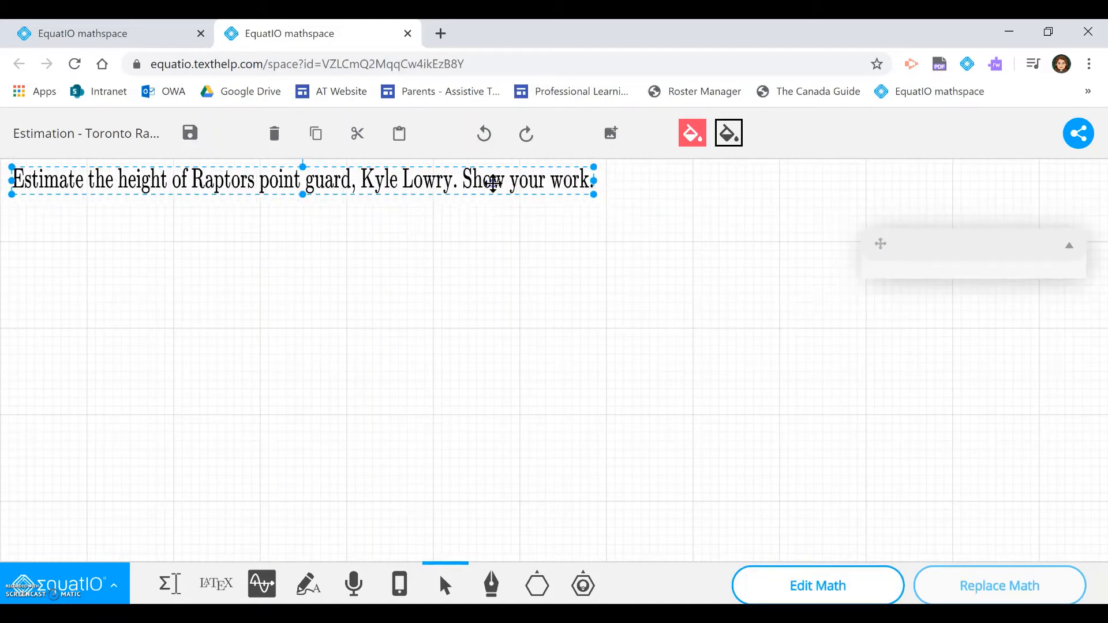
left_click(497, 218)
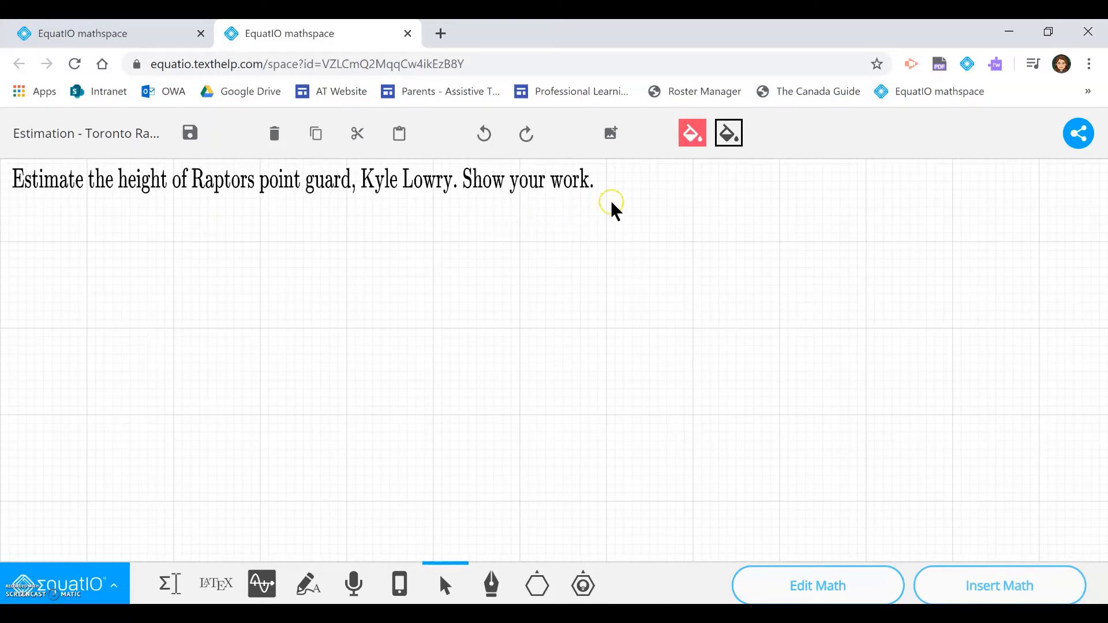
Upload the image file Lowry from the EquatIO folder on the Desktop to the canvas.
left_click(615, 144)
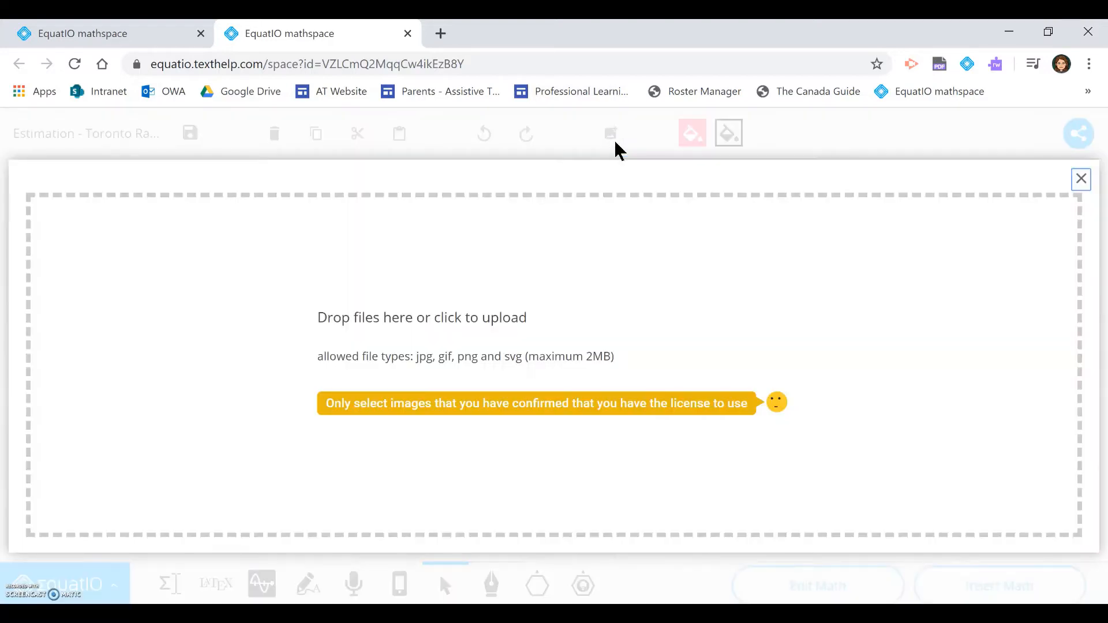
left_click(603, 297)
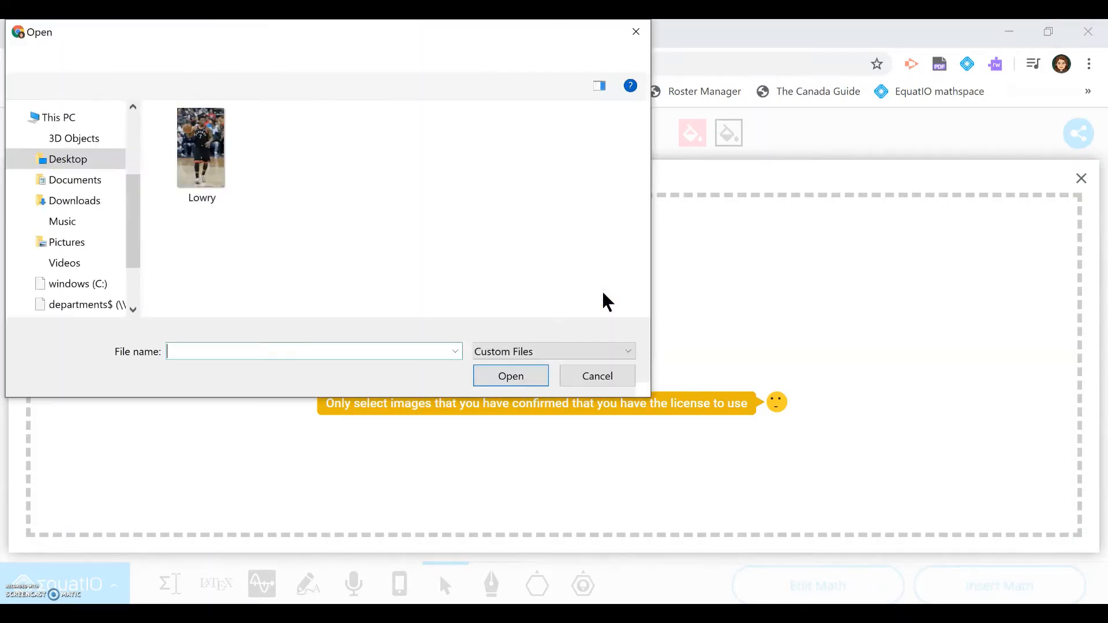
left_click(182, 145)
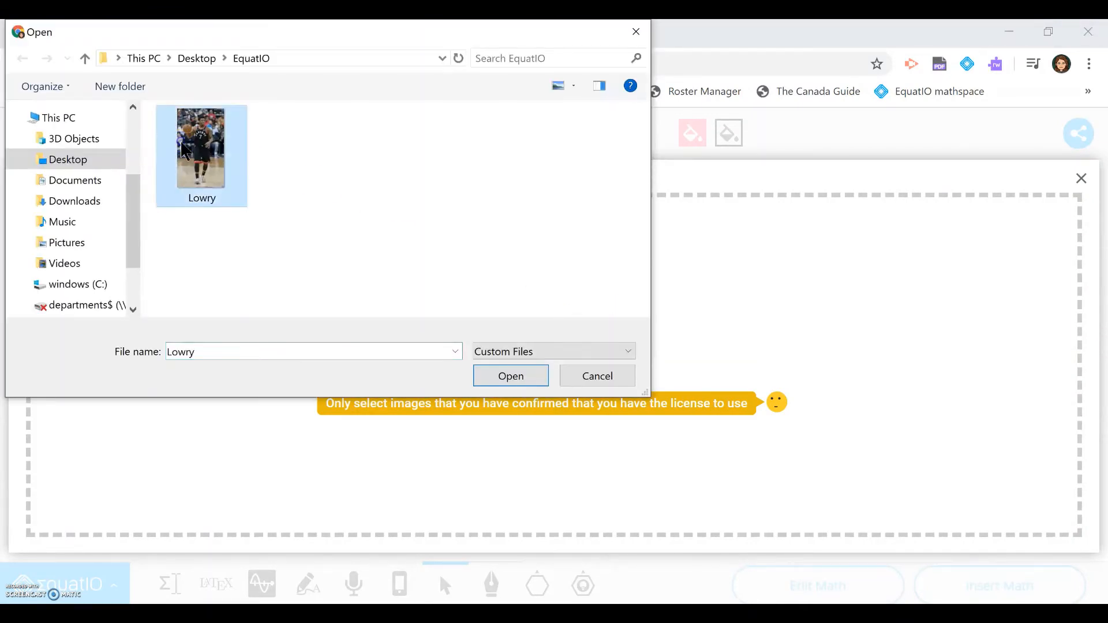
left_click(504, 376)
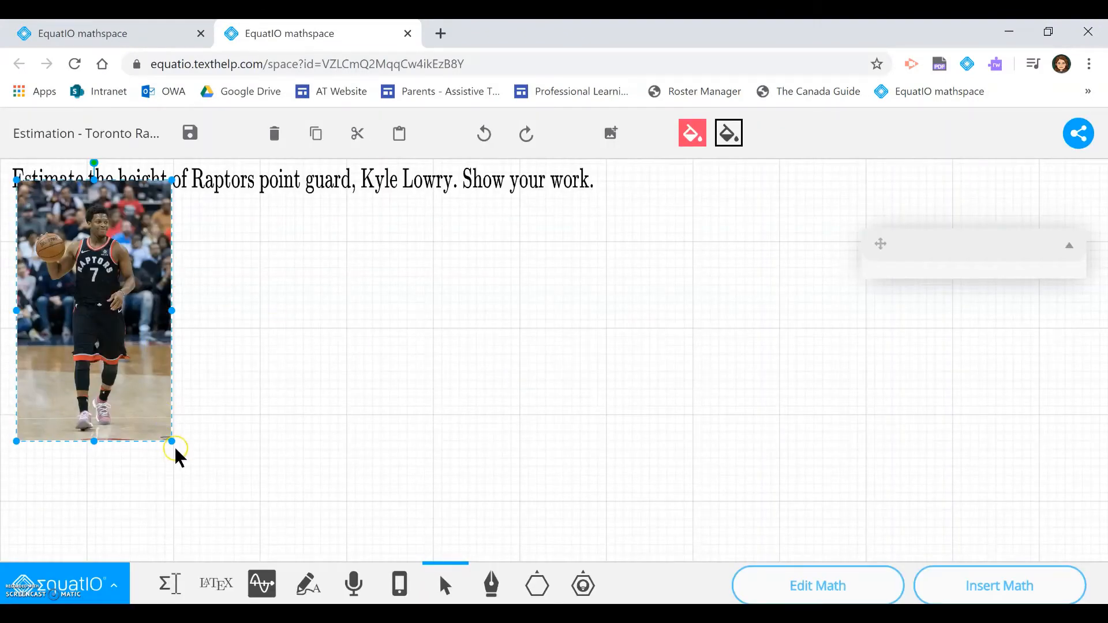
Enlarge the basketball player photo and place it directly below the question text.
left_click_drag(171, 440, 293, 558)
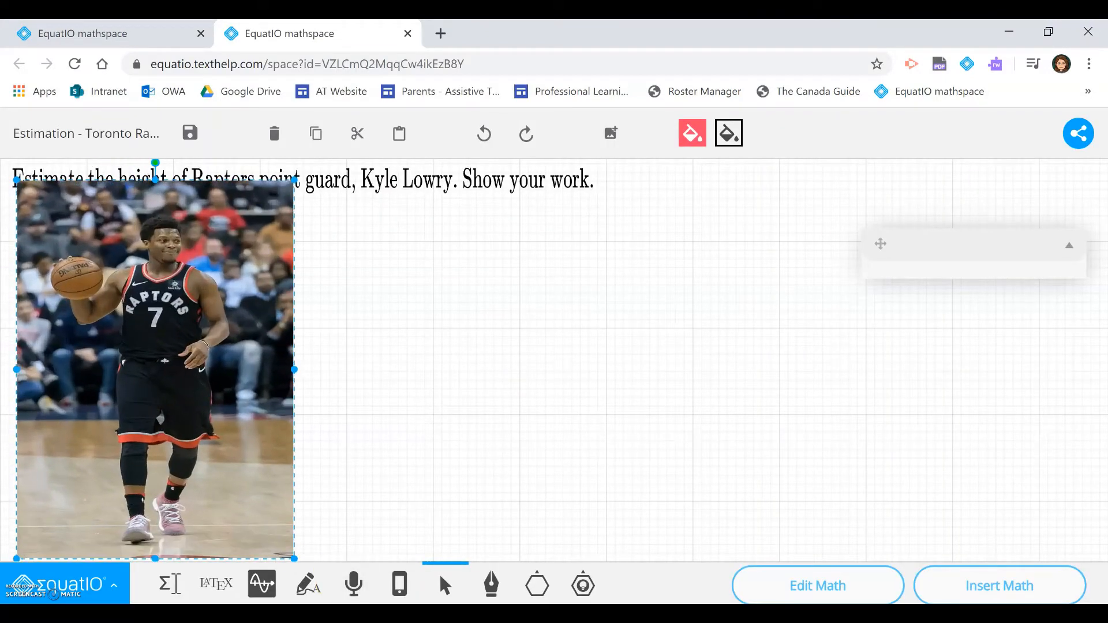
left_click_drag(197, 288, 176, 305)
left_click(438, 350)
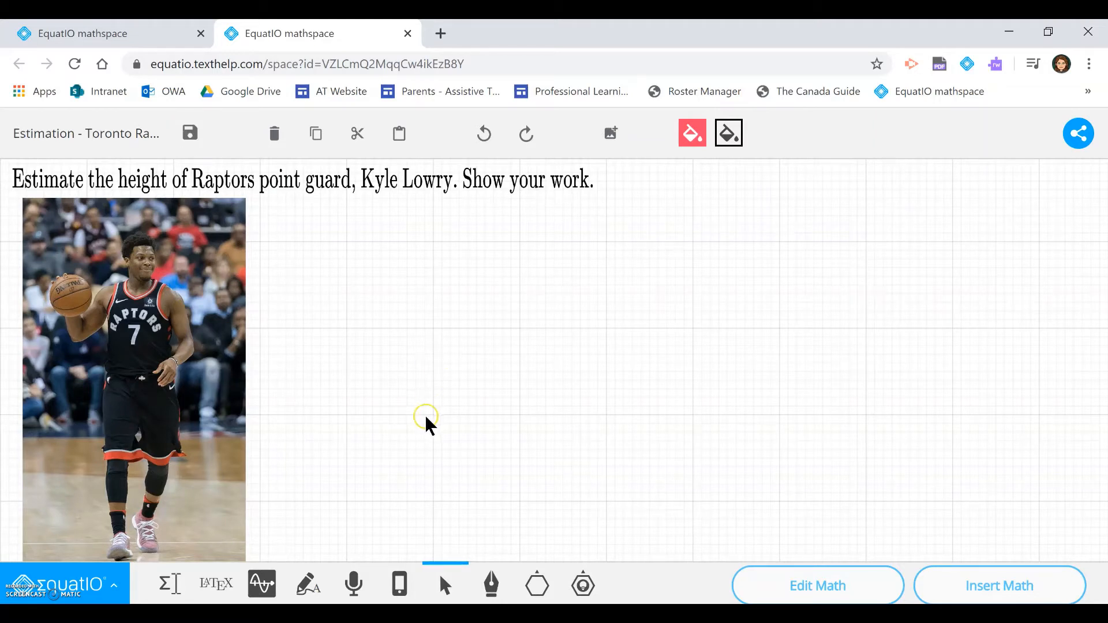
Insert the copied Wikimedia photo attribution with its CC BY-SA 2.0 licence as text, and place it along the canvas's lower edge beside the photo.
left_click(174, 588)
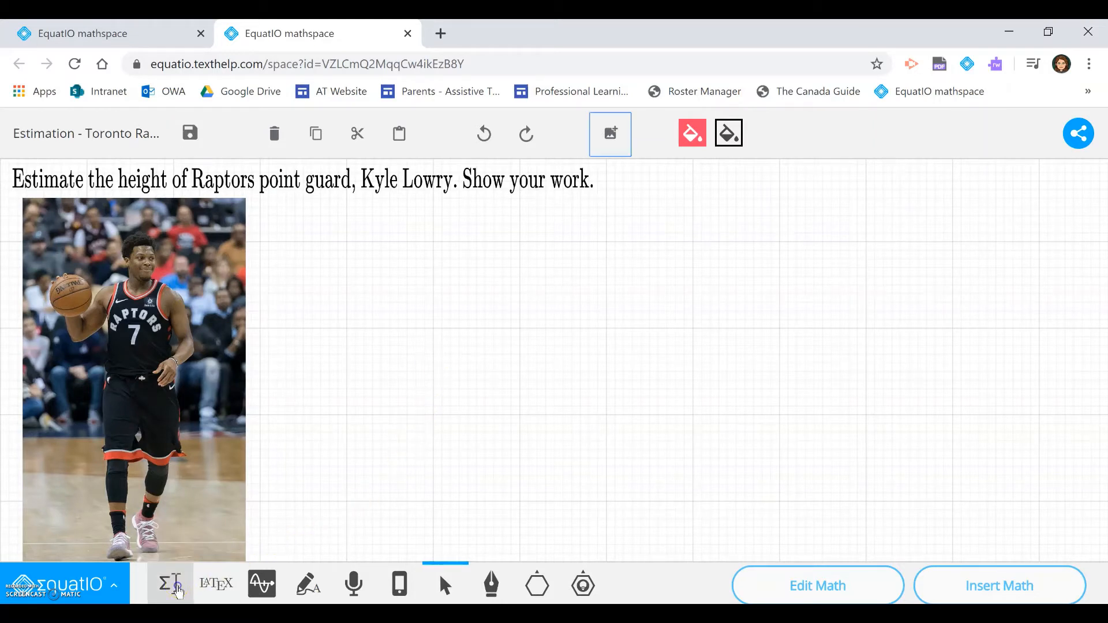
left_click(95, 376)
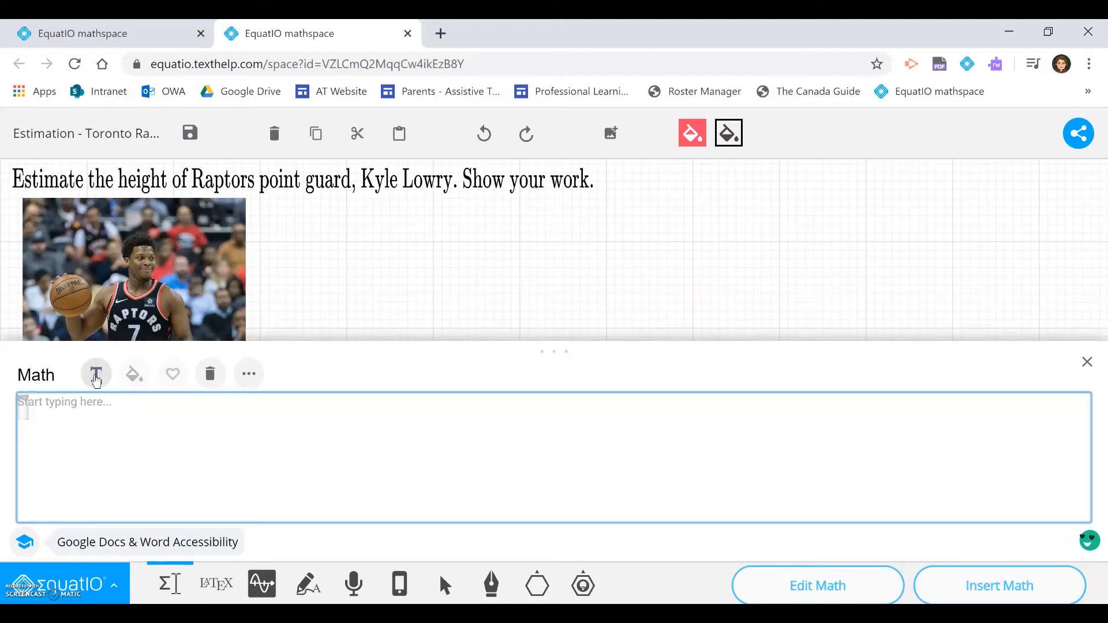
key("ctrl+v")
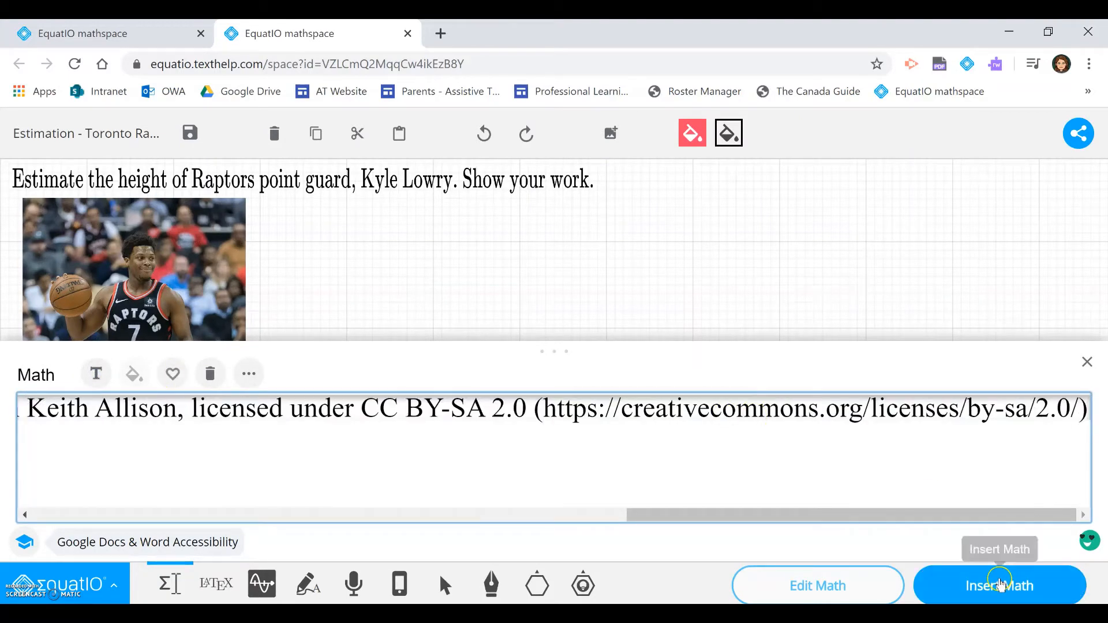
left_click(999, 583)
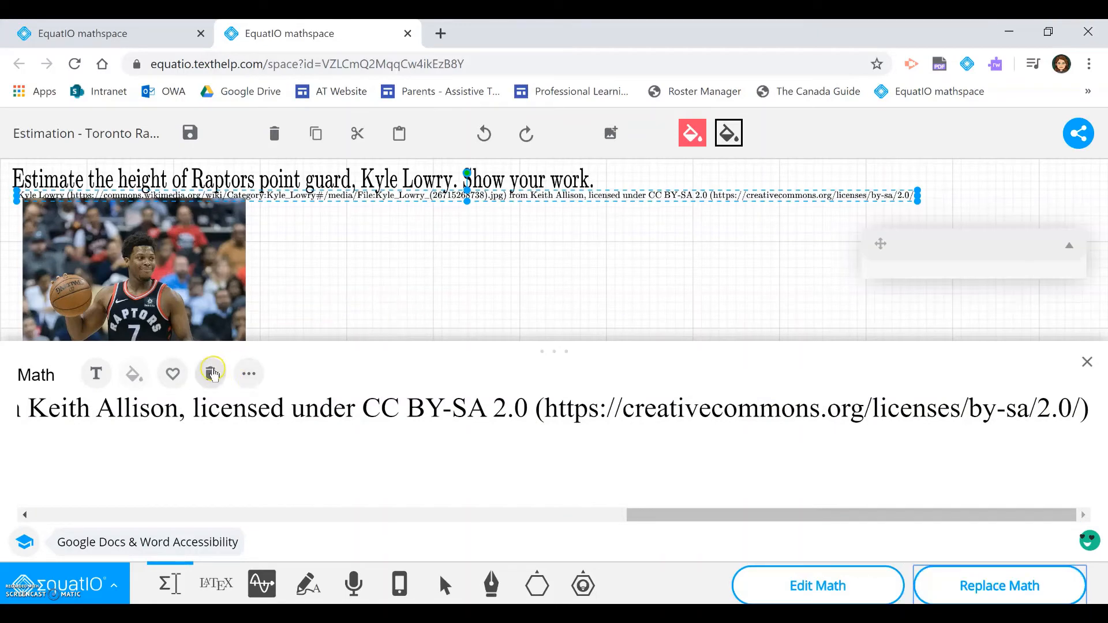
left_click(210, 374)
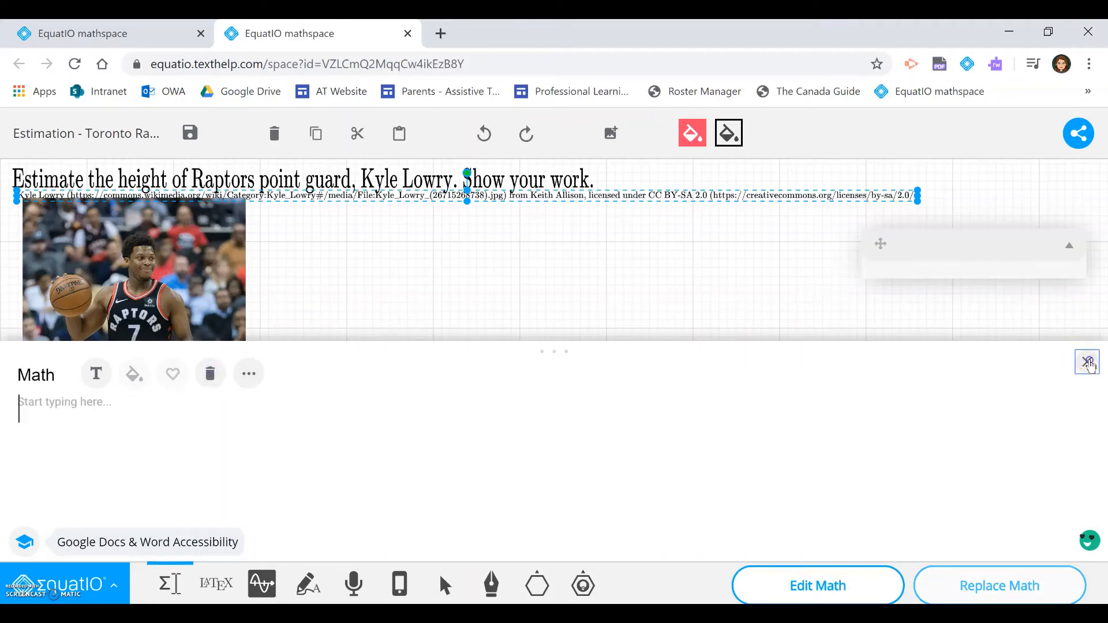
left_click(1086, 361)
left_click_drag(635, 273, 743, 551)
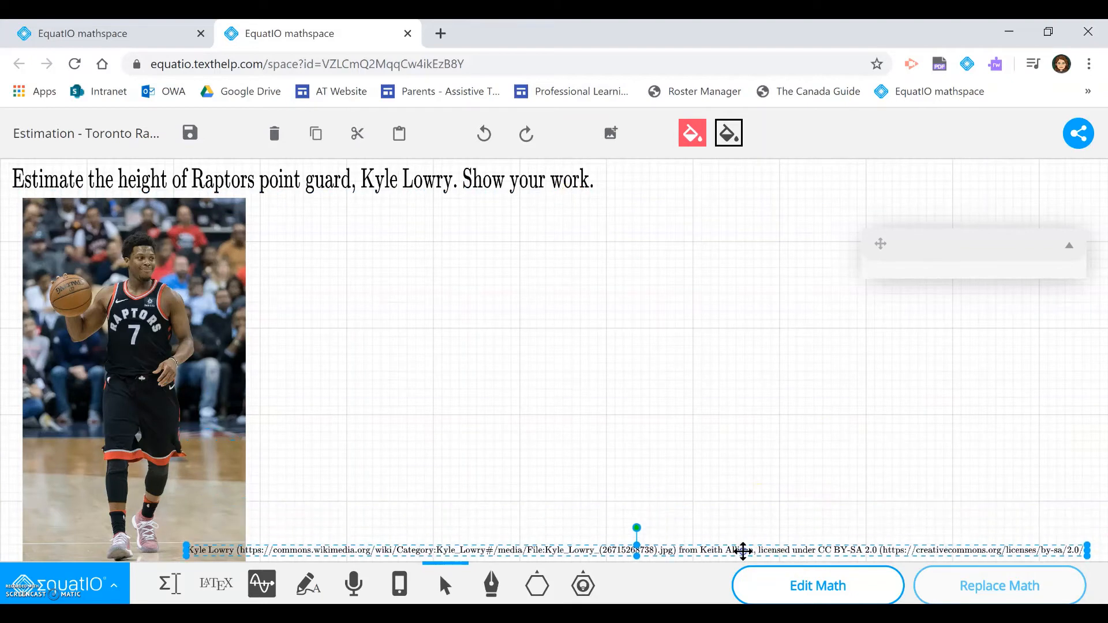
Insert a Basketball shape drawn to match the ball in the player's photo, and move it onto the empty canvas beside the photo.
left_click(654, 380)
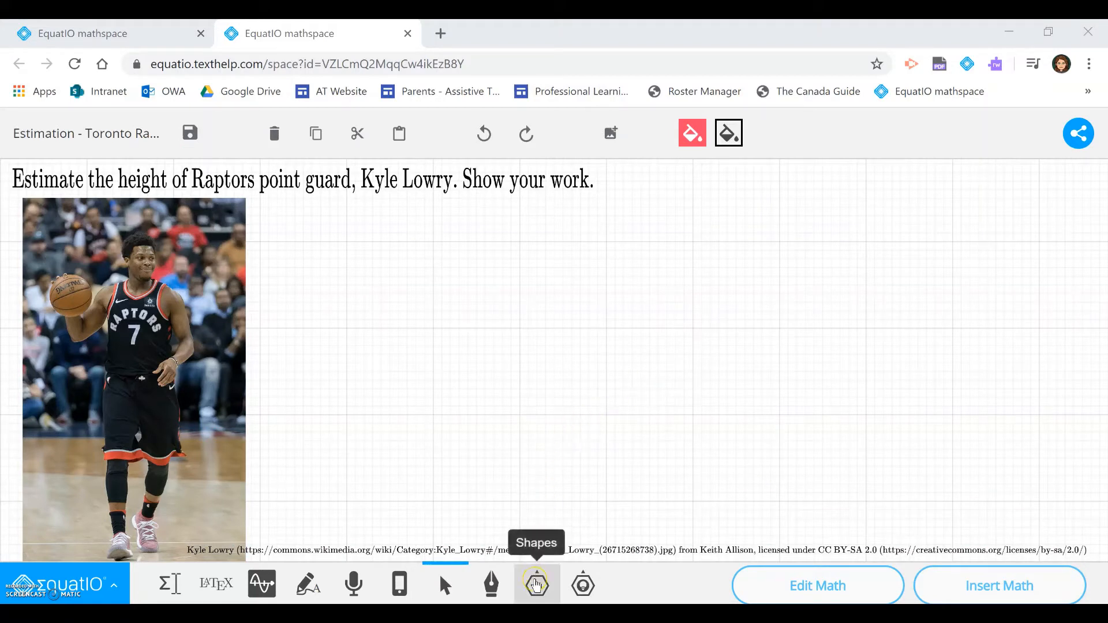
left_click(537, 584)
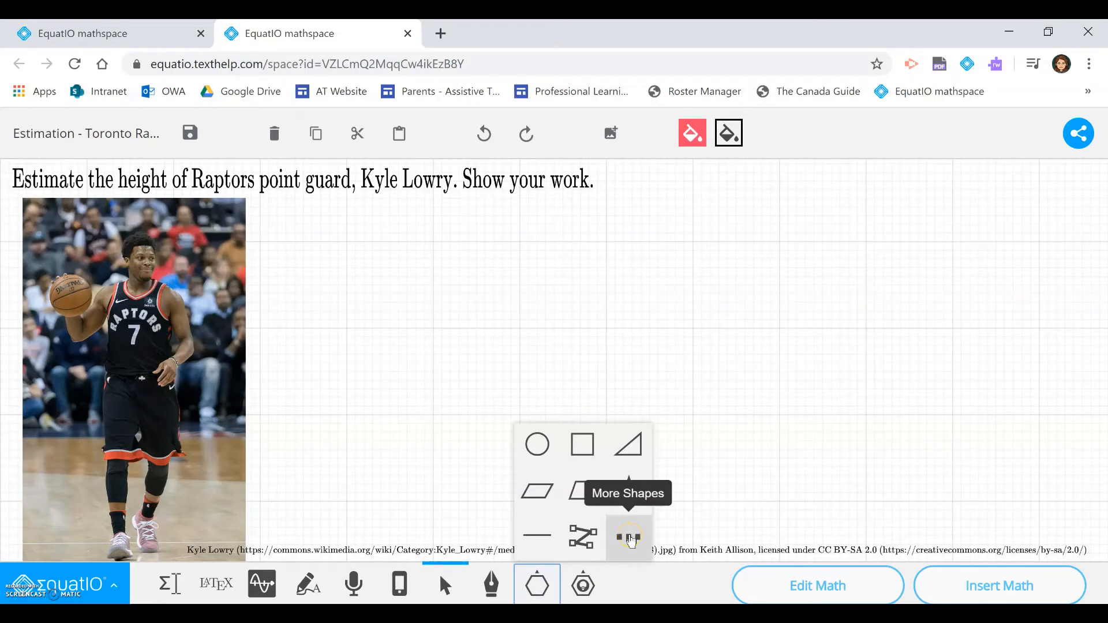
left_click(630, 537)
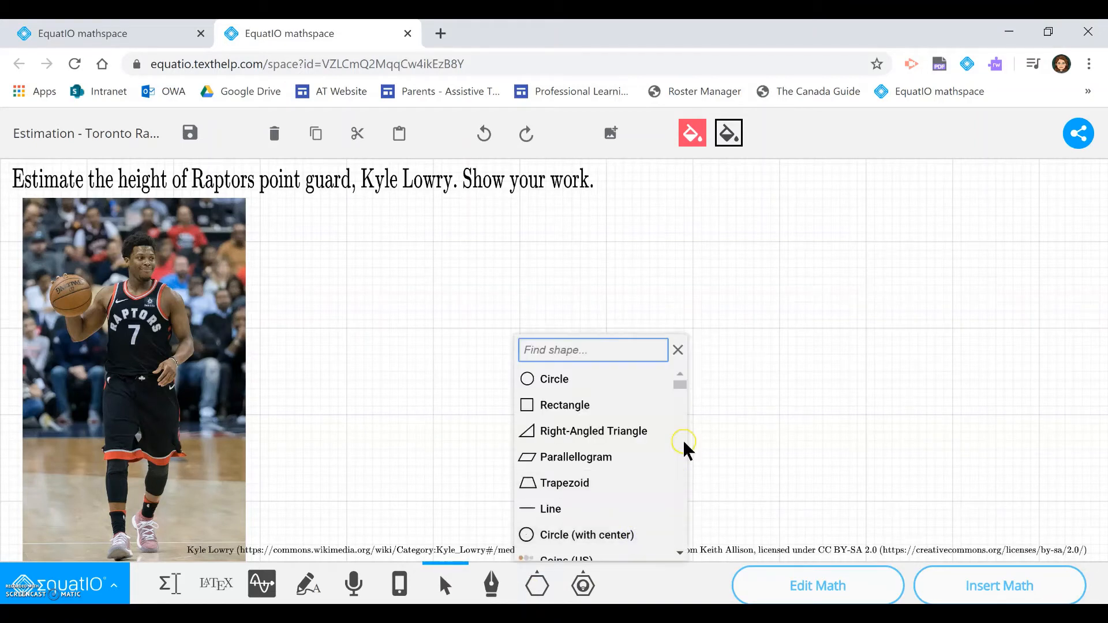
left_click_drag(679, 383, 679, 420)
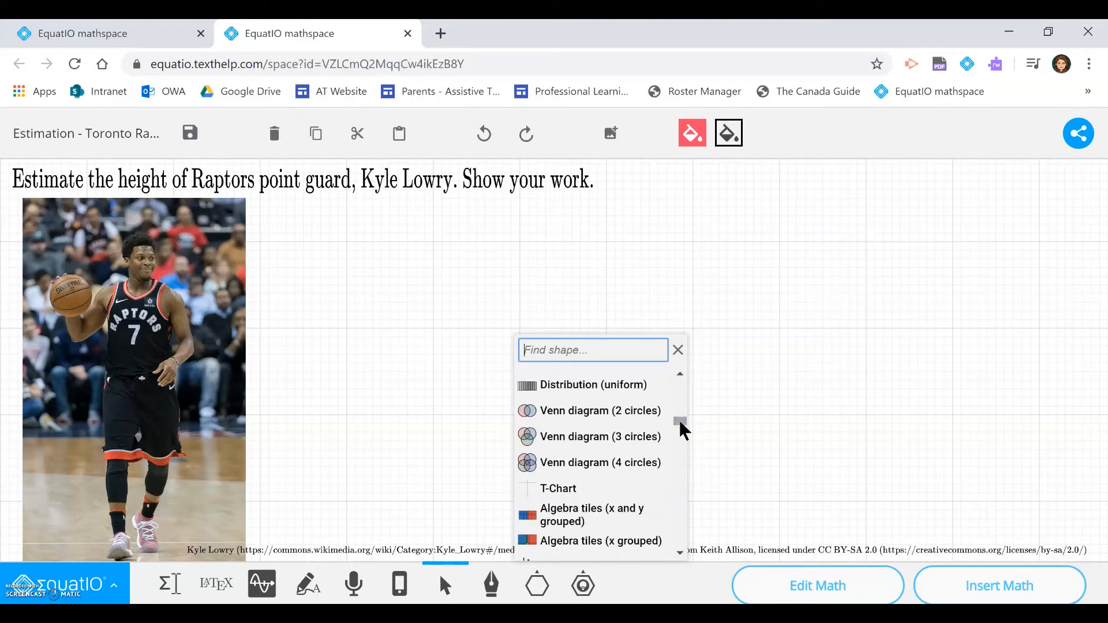
left_click(593, 359)
type("bask")
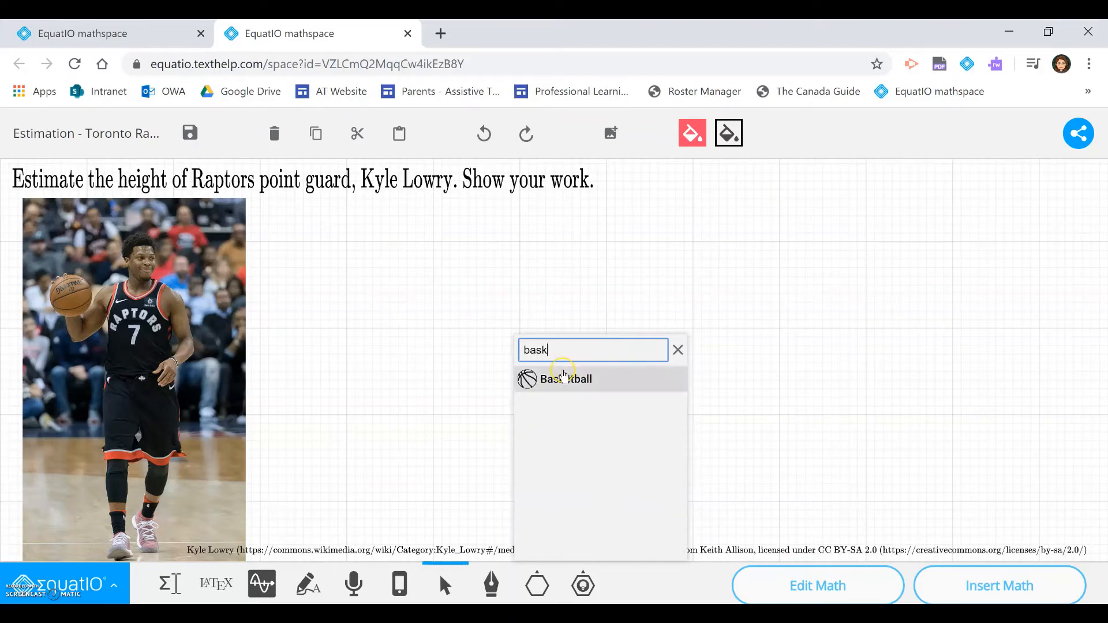
left_click(564, 375)
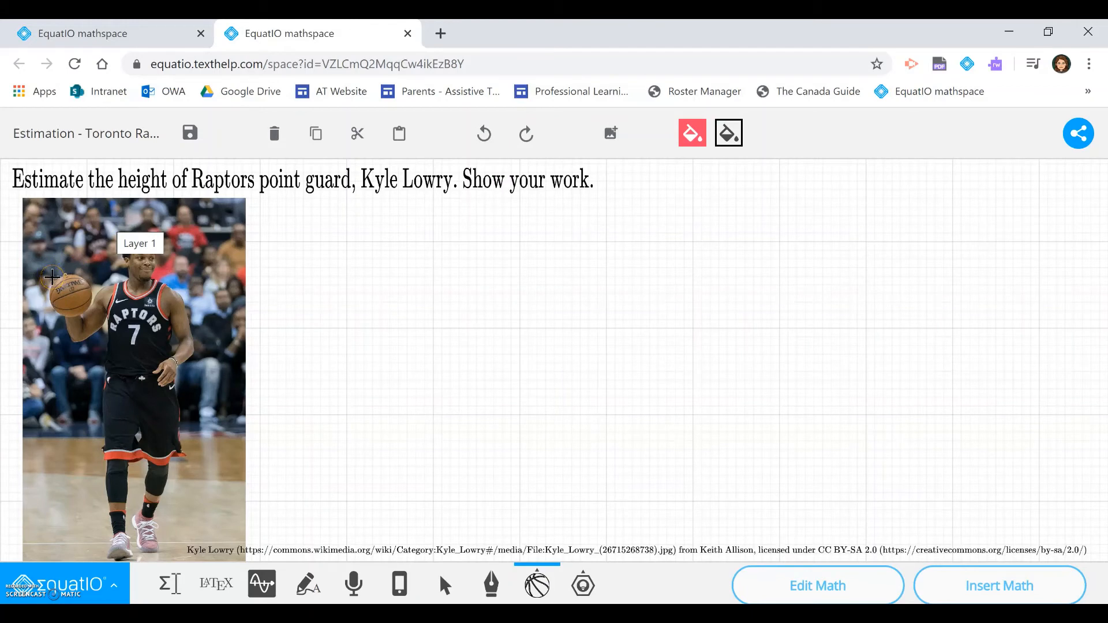
left_click_drag(52, 277, 96, 317)
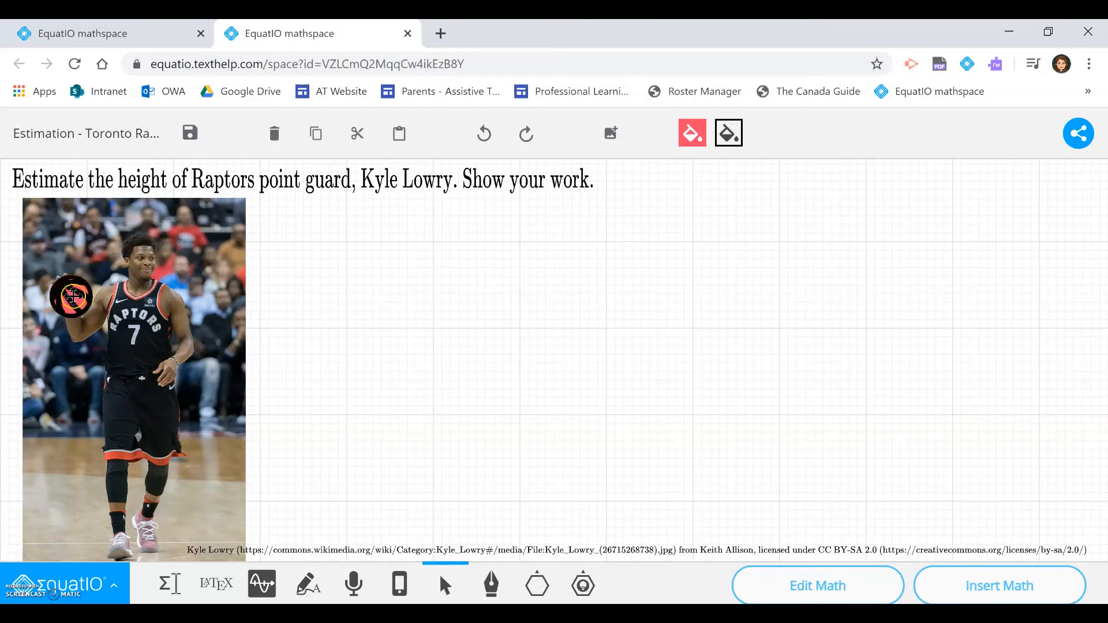
left_click(92, 295)
mouse_move(91, 295)
left_mouse_down()
mouse_move(200, 293)
mouse_move(304, 249)
left_mouse_up()
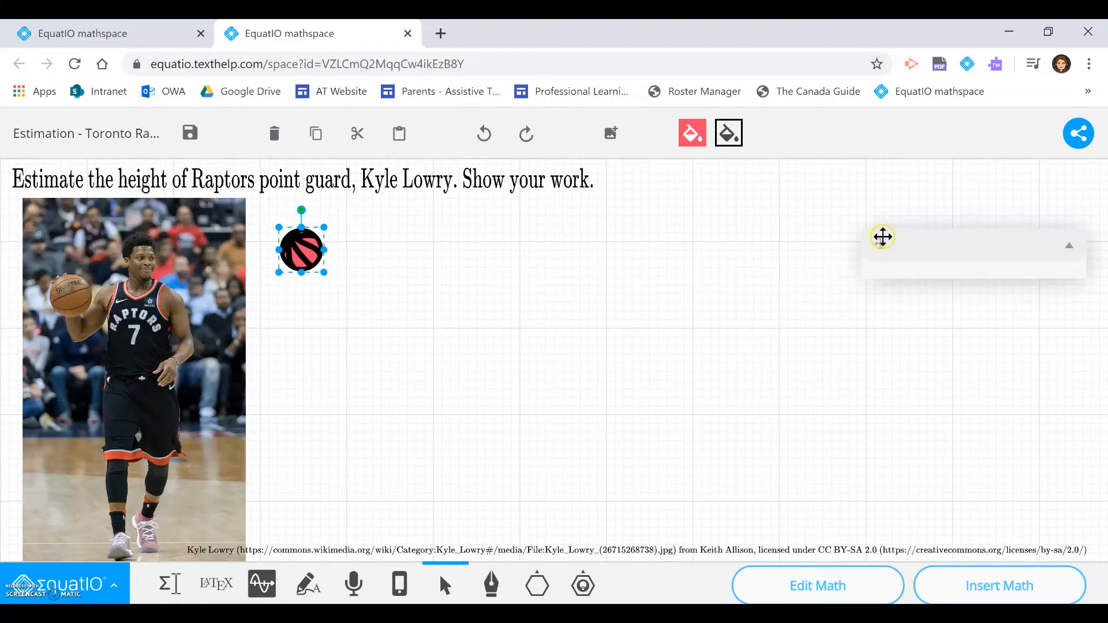
Set the basketball shape's stroke width to 1.
left_click(913, 249)
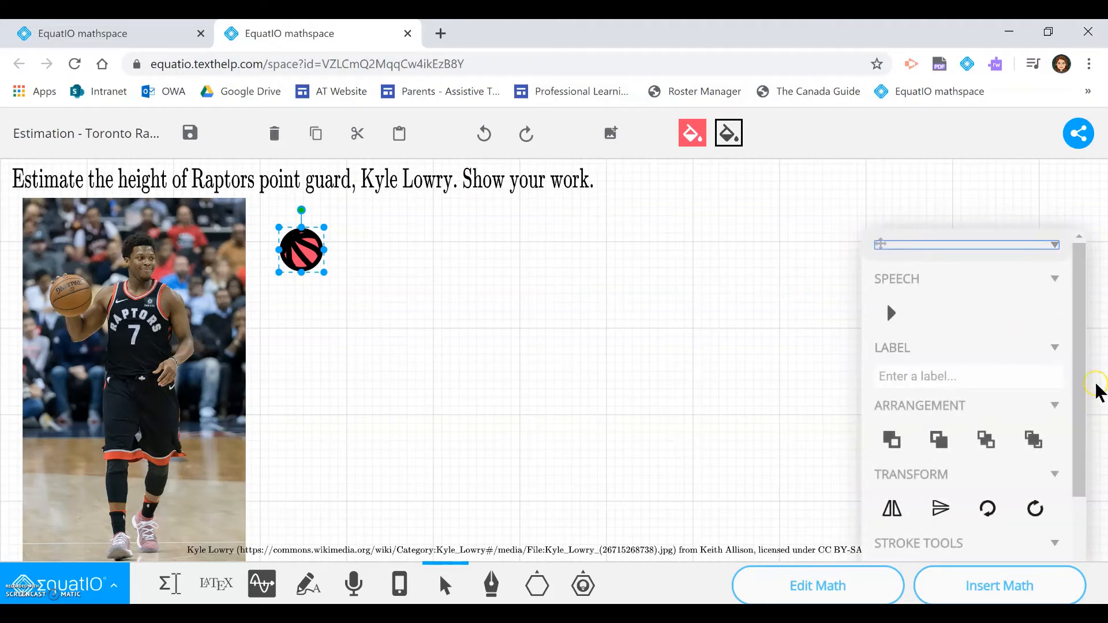
left_click_drag(1079, 379, 1076, 444)
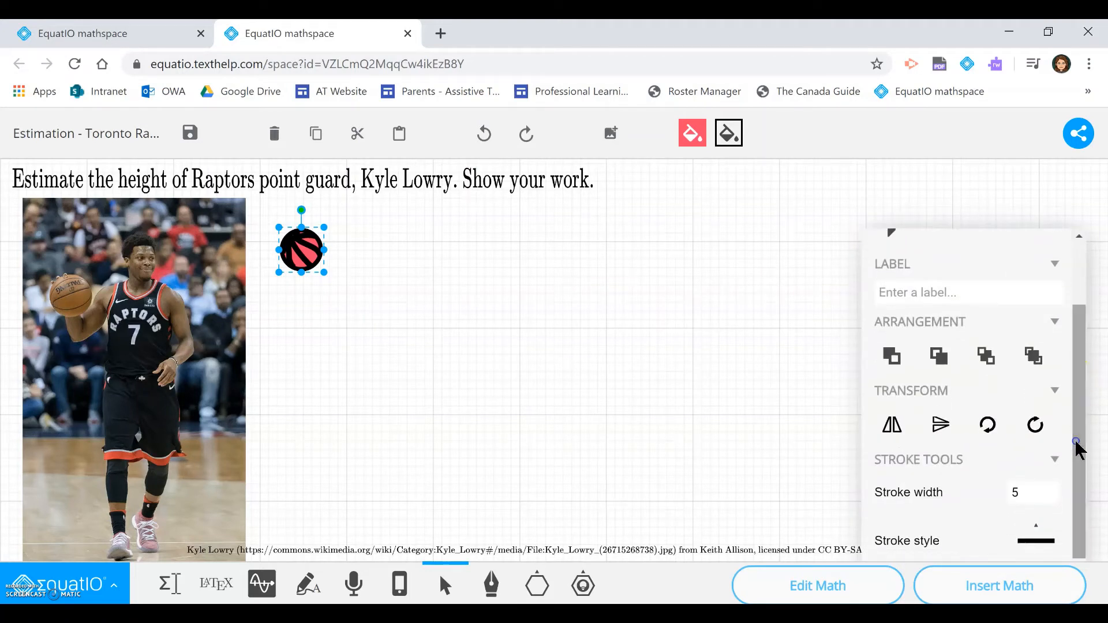
left_click(1043, 501)
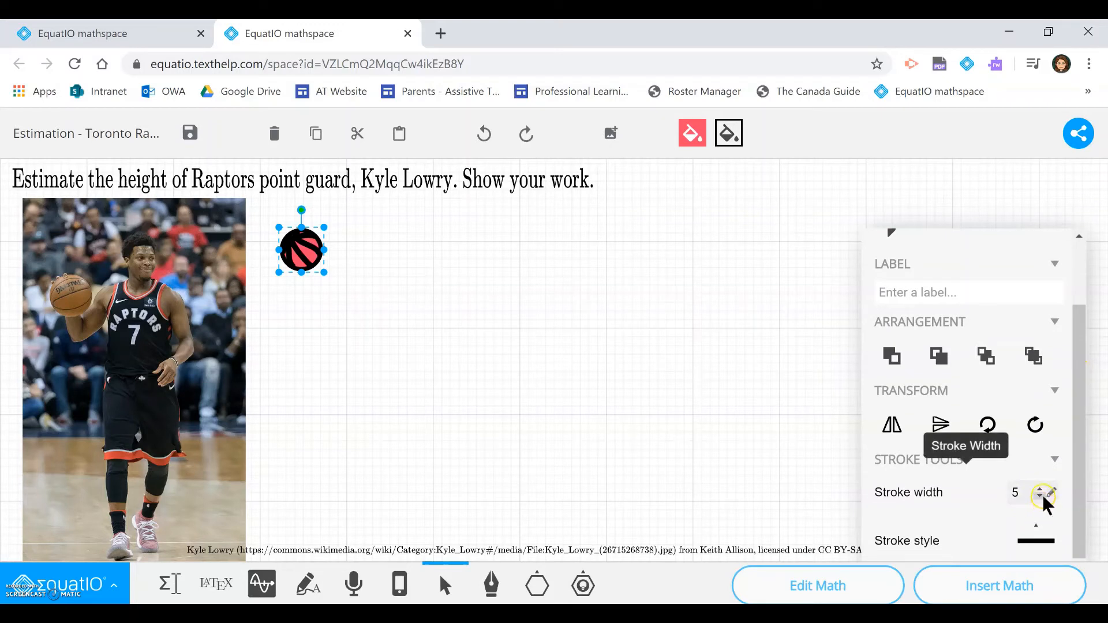
left_click(1041, 497)
left_click(1042, 497)
left_click(1041, 498)
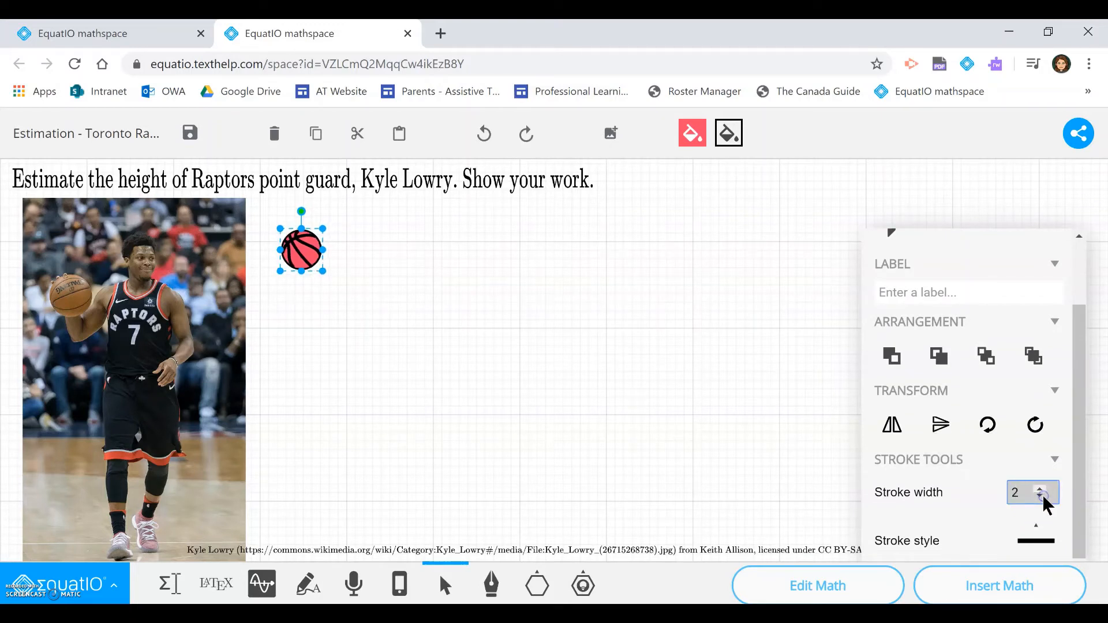
left_click(1041, 497)
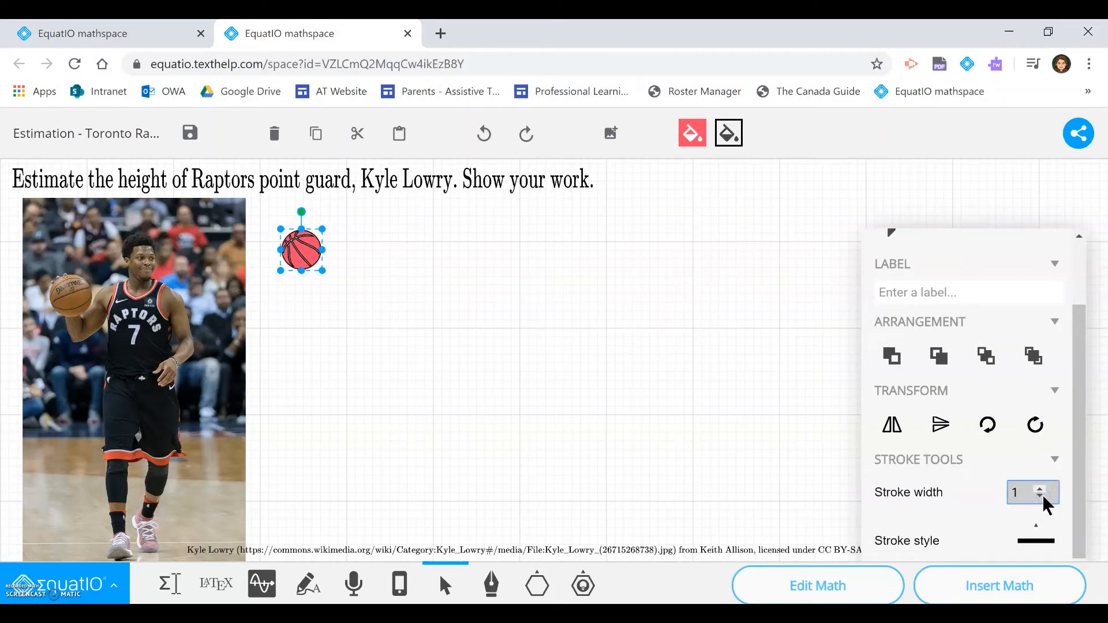
Change the basketball's fill to orange #FDA332 with an opacity of 0.48.
left_click(692, 128)
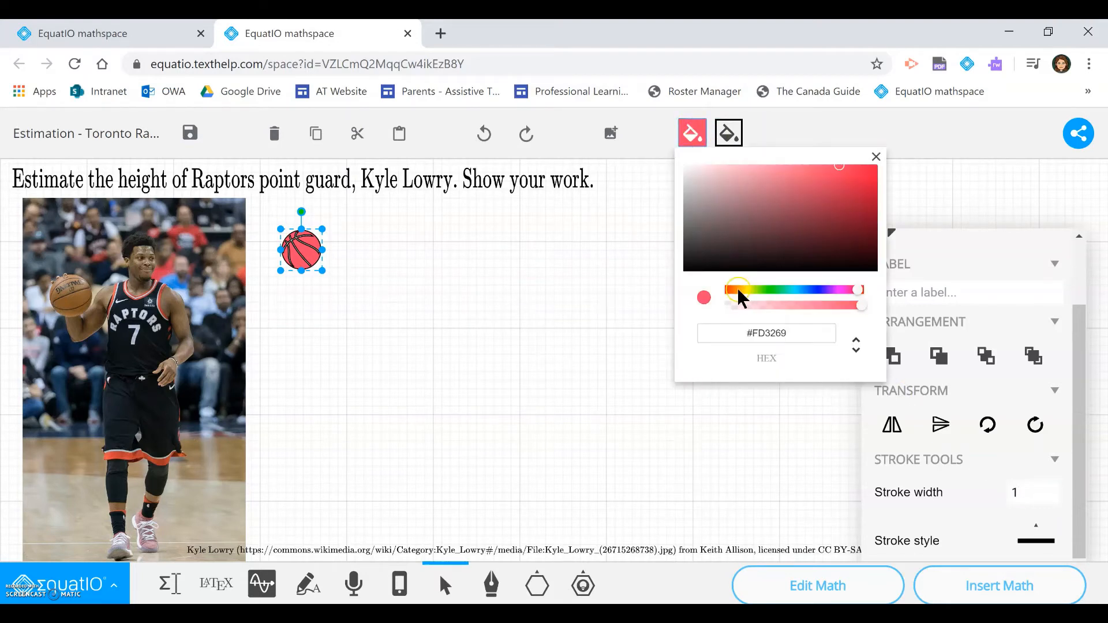
left_click(737, 289)
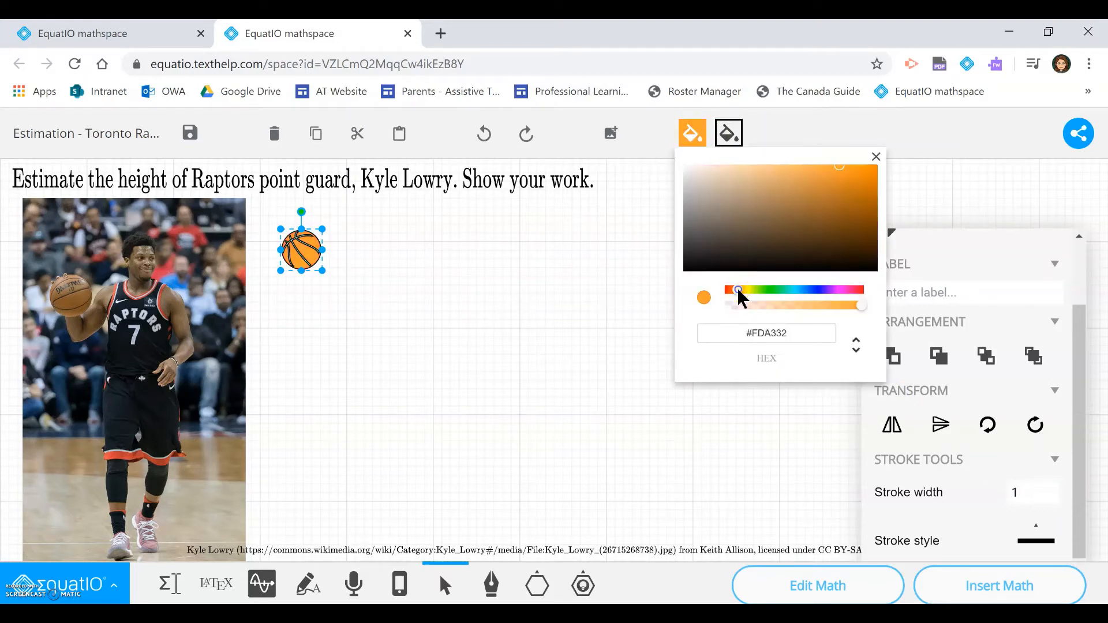
left_click(793, 305)
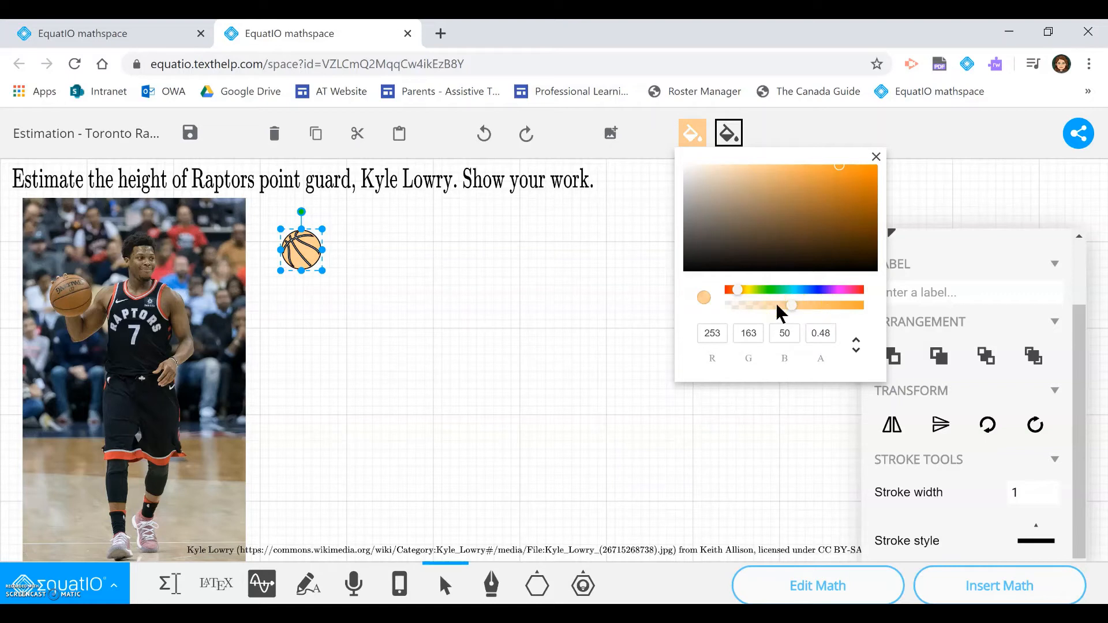
left_click(876, 155)
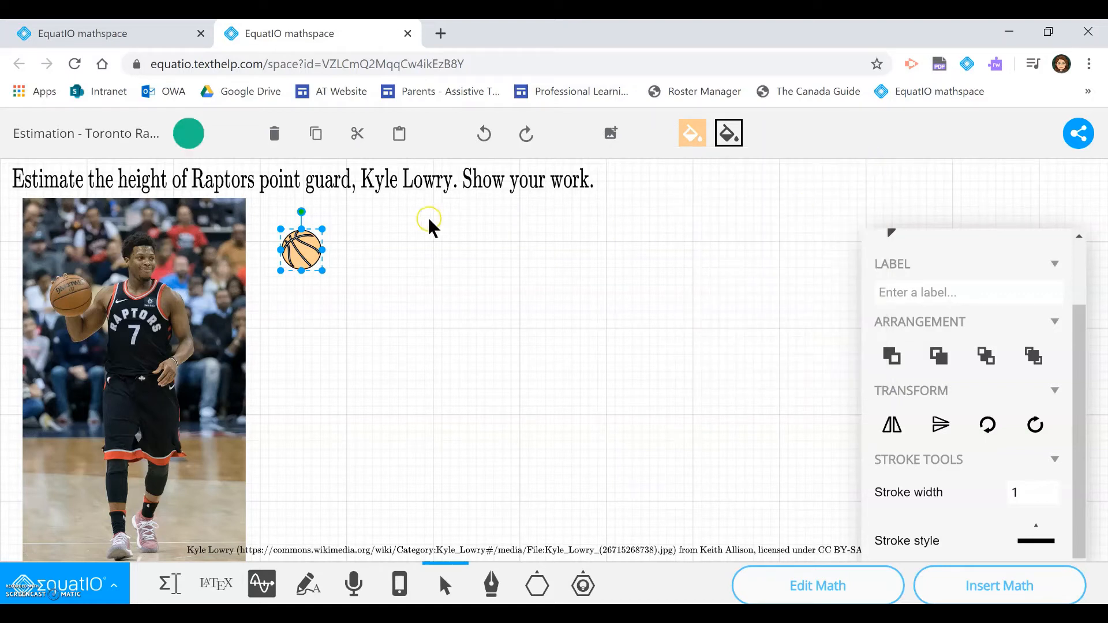
left_click(382, 239)
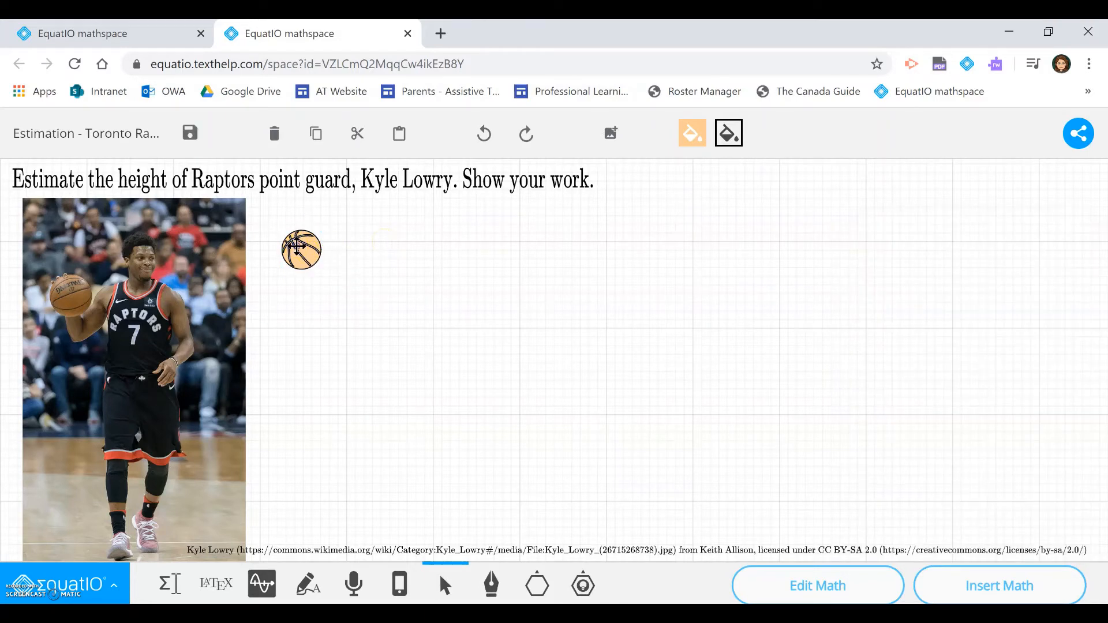
Duplicate the basketball, place the copy over the photo's lower-right corner beside the player's feet, and delete that copy.
left_click(296, 247)
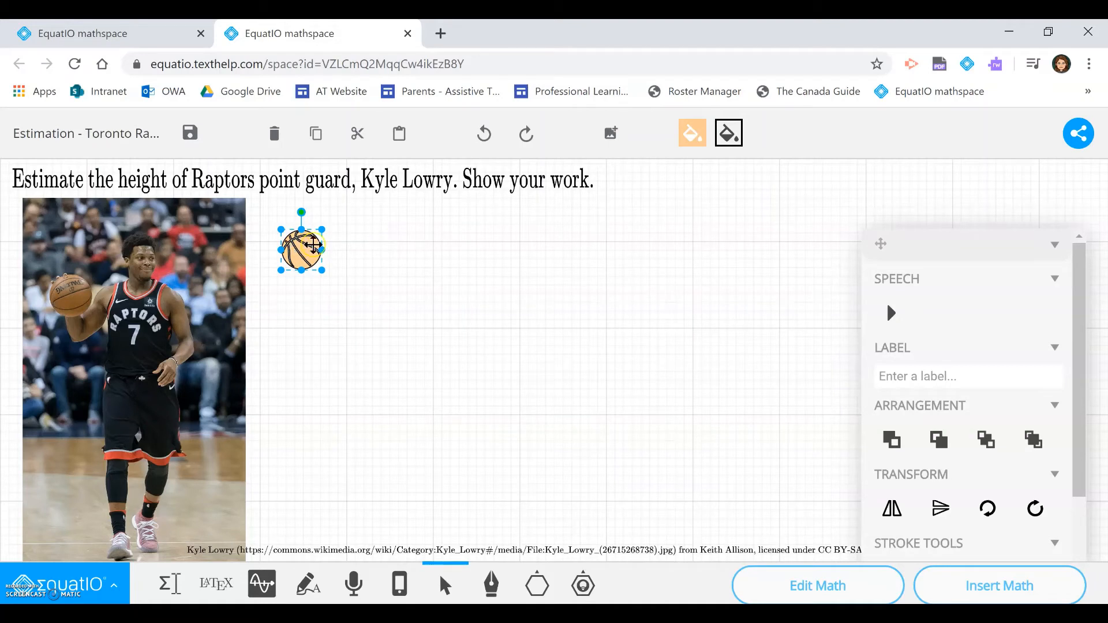
left_click(319, 138)
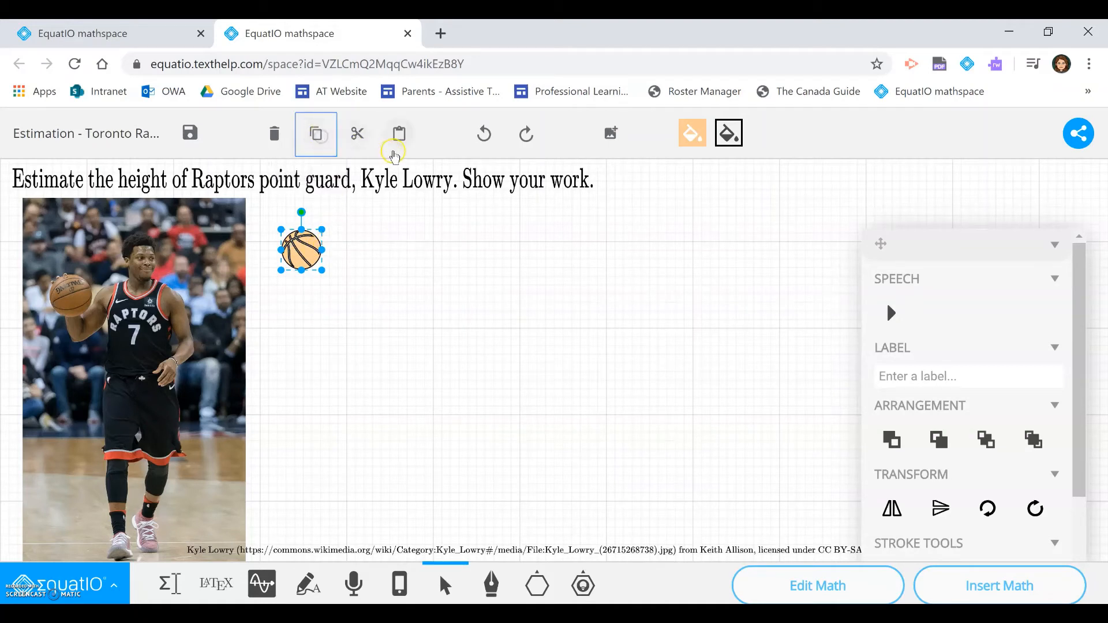
left_click(408, 144)
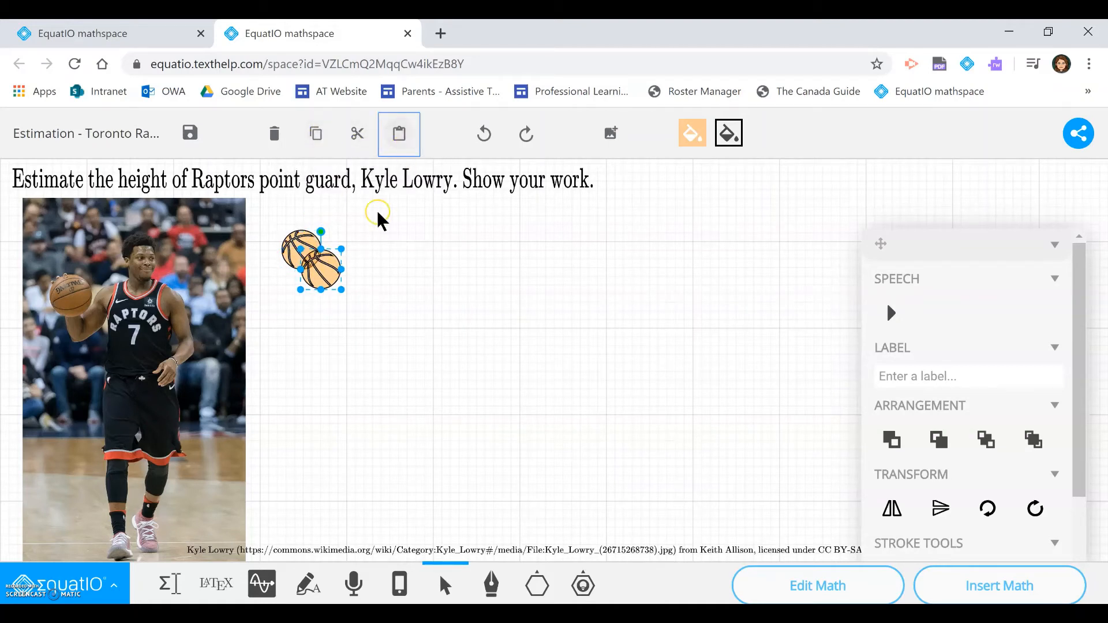
left_click_drag(323, 271, 221, 541)
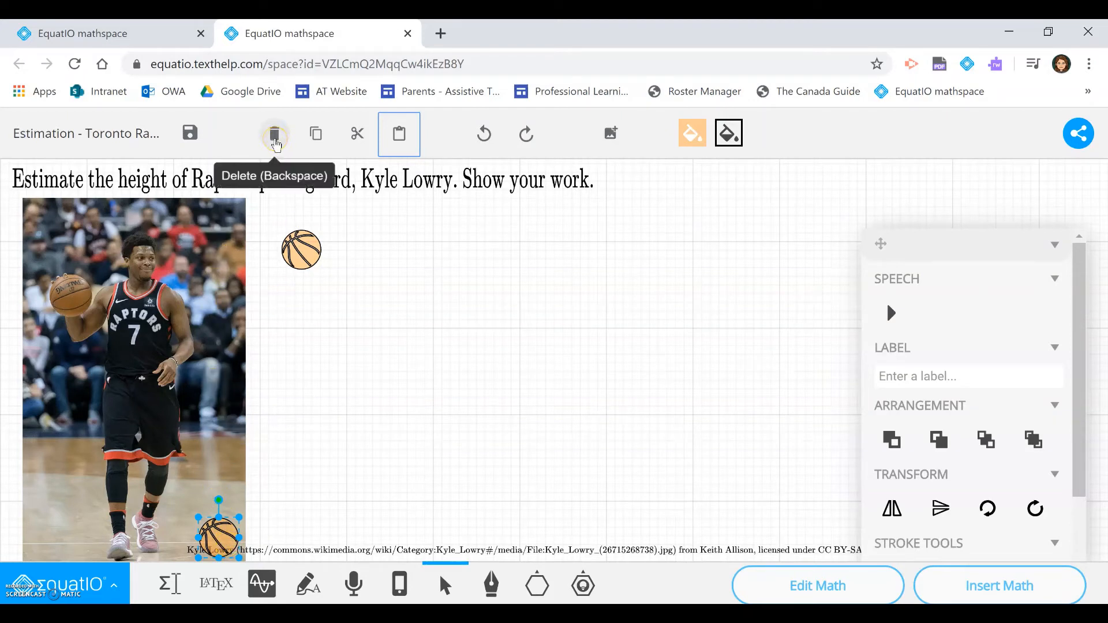
left_click(276, 144)
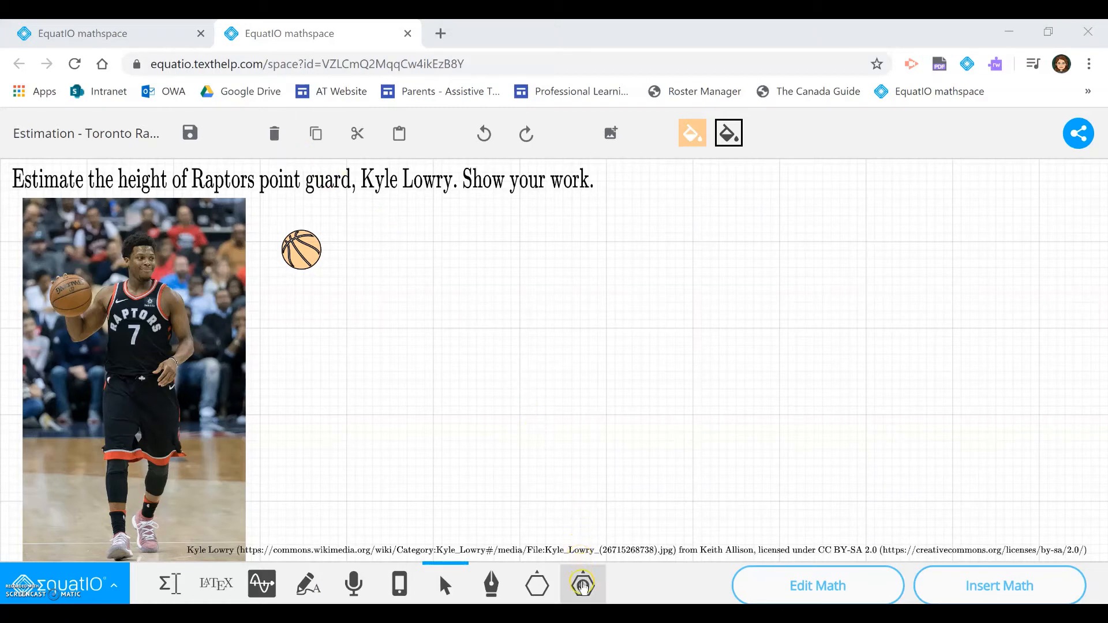
Add a number line as wide as the basketball shape and place it directly beneath the ball.
left_click(583, 585)
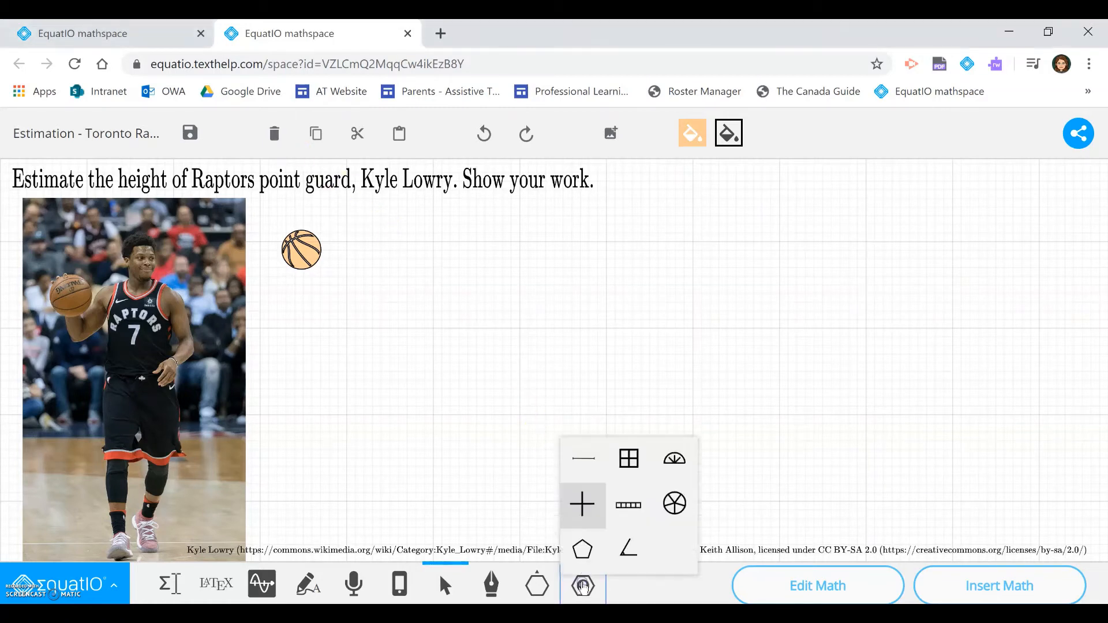
left_click(583, 450)
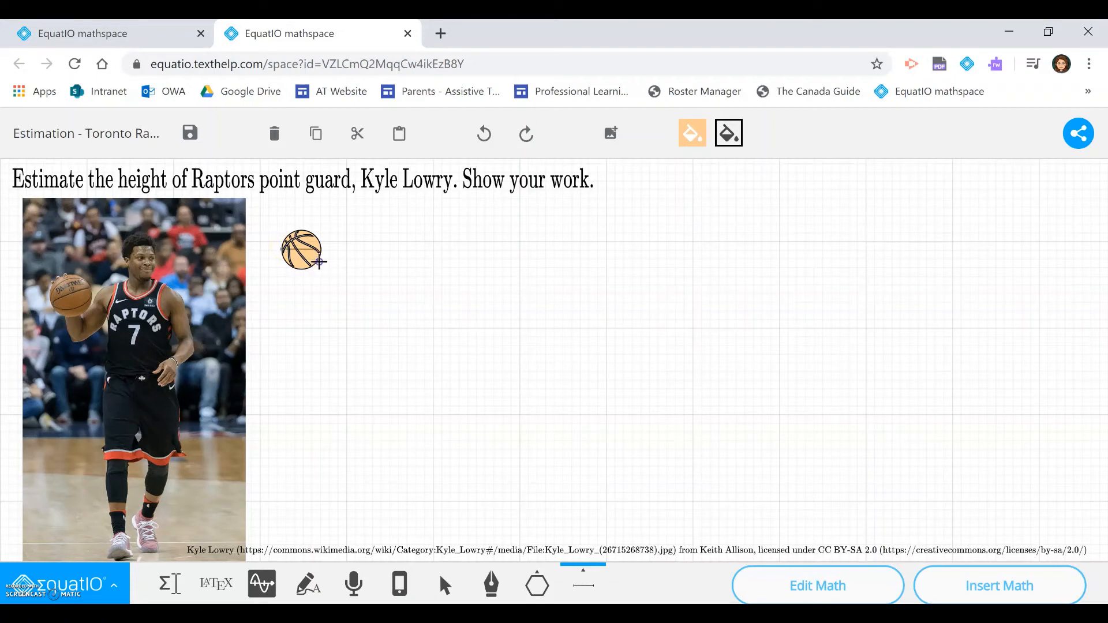
left_click(325, 263)
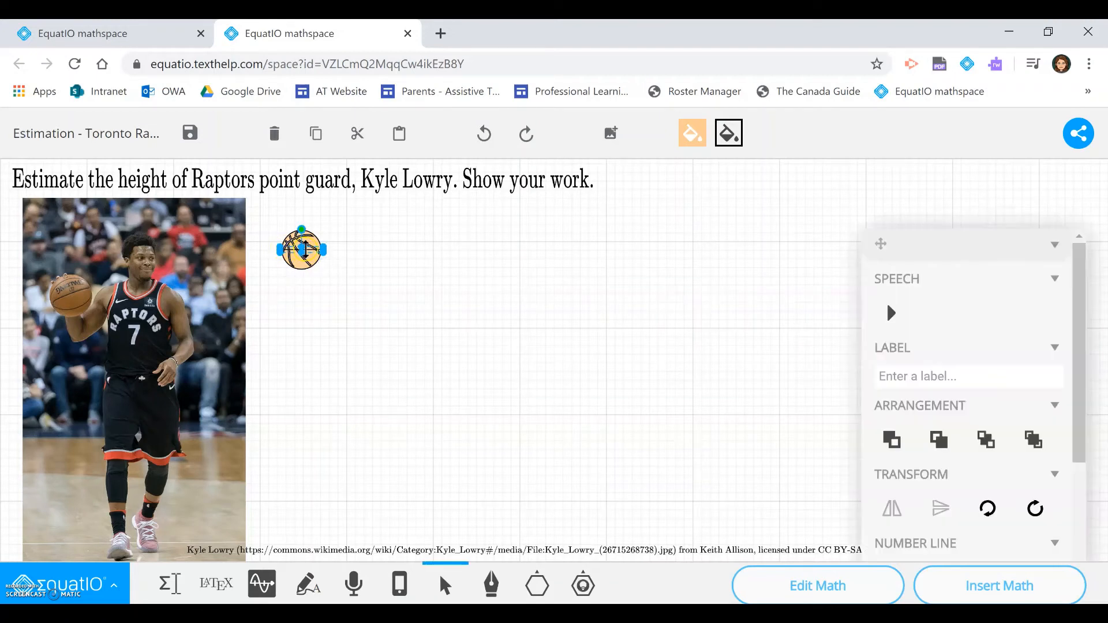
left_click_drag(310, 273, 312, 276)
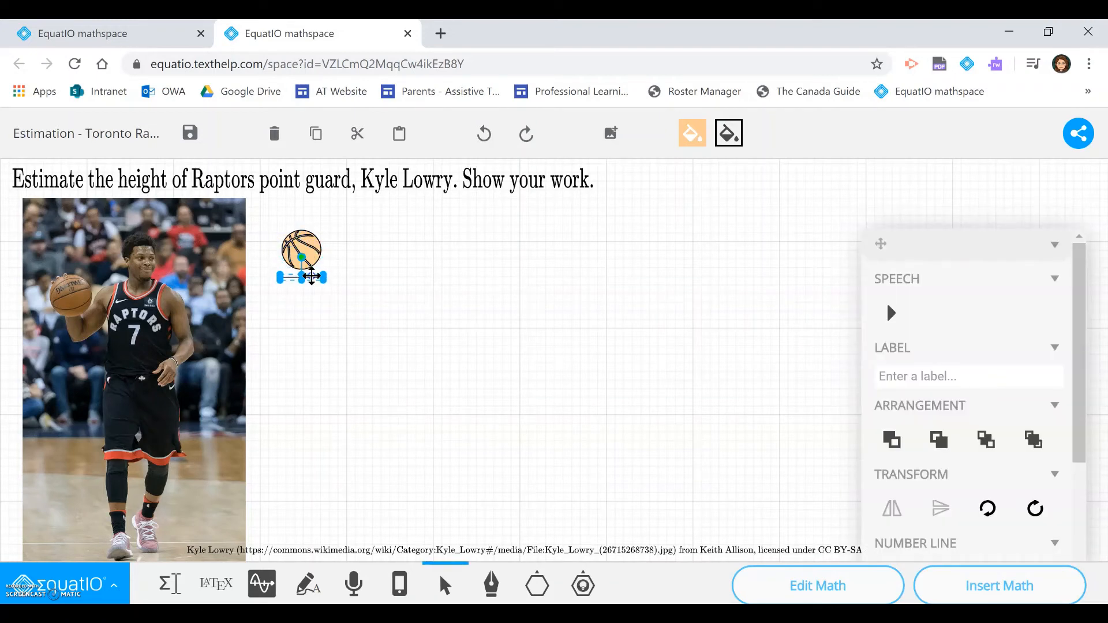
left_click(309, 341)
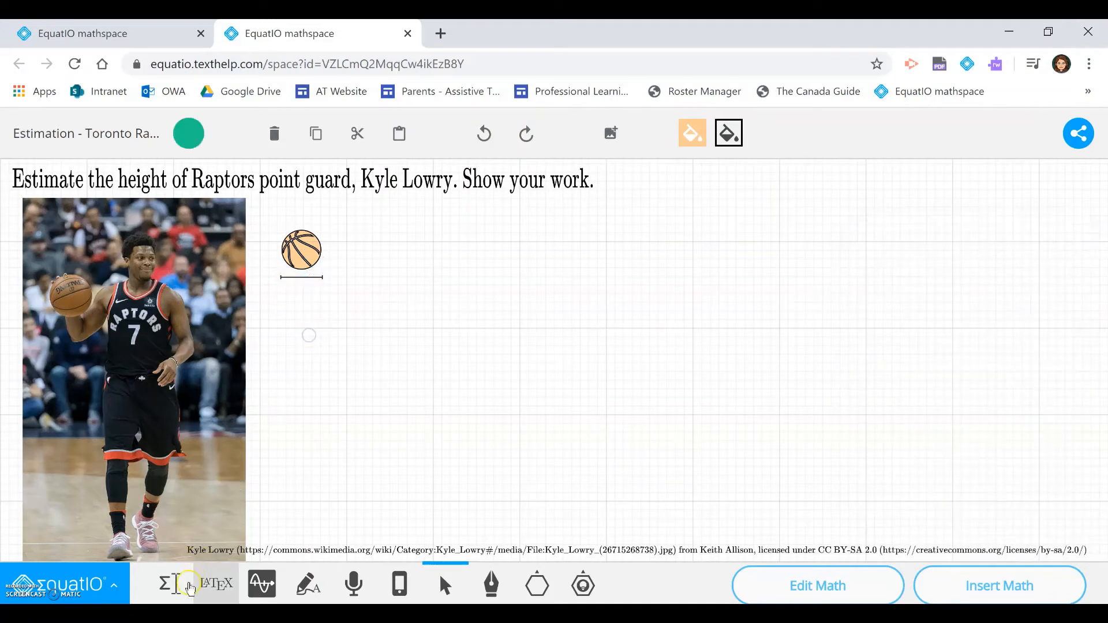
Insert the math text 24cm, place it under the line below the basketball, and shrink it to about the line's width.
left_click(171, 587)
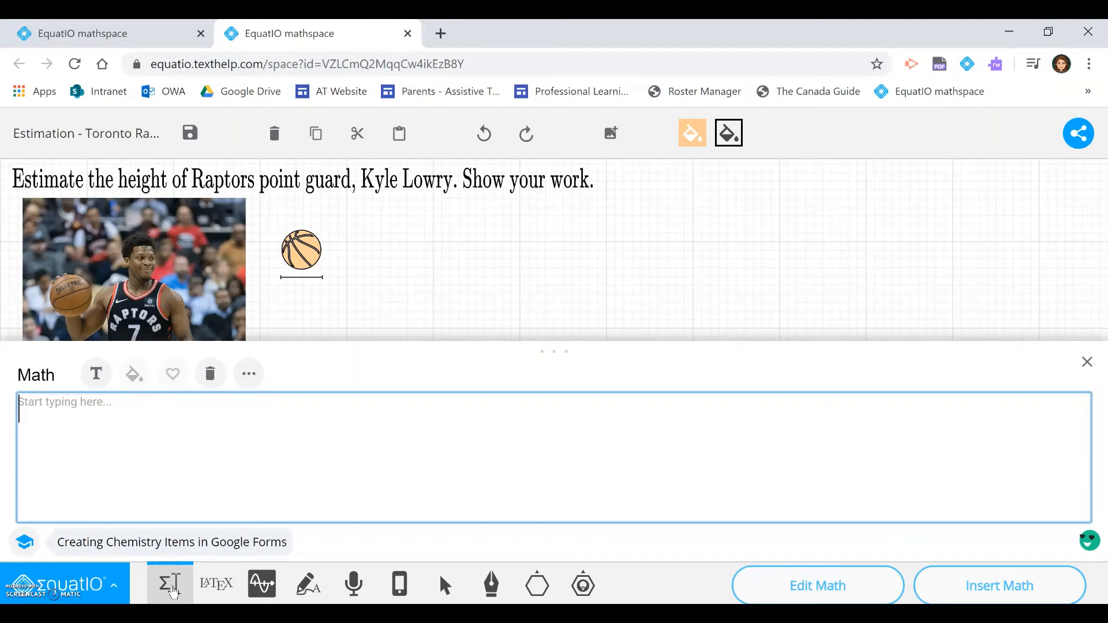
type("24cm")
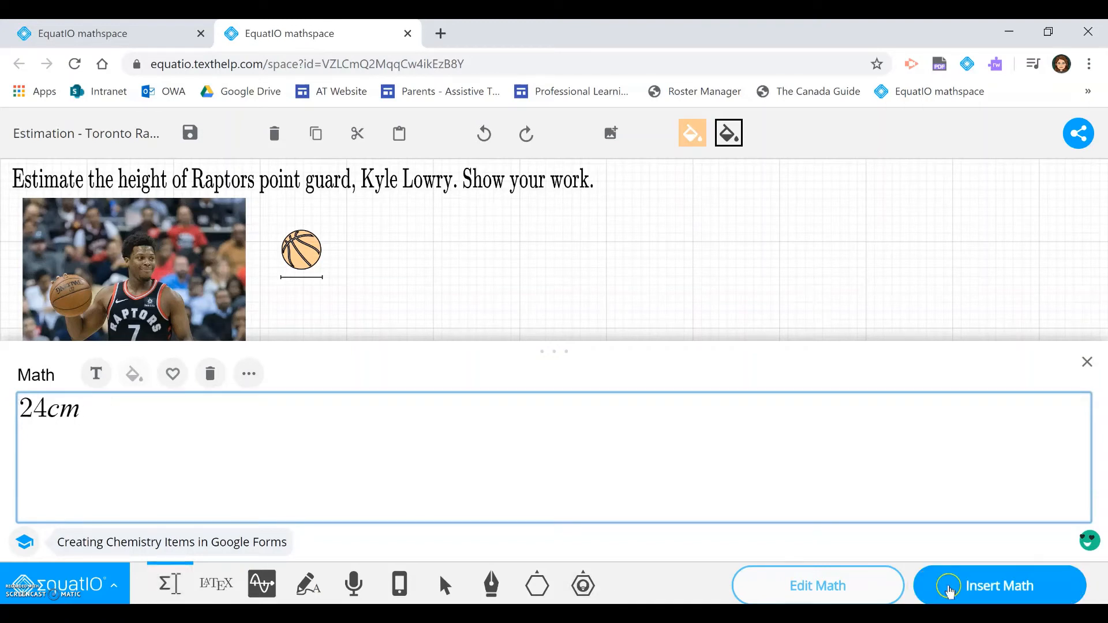
left_click(966, 591)
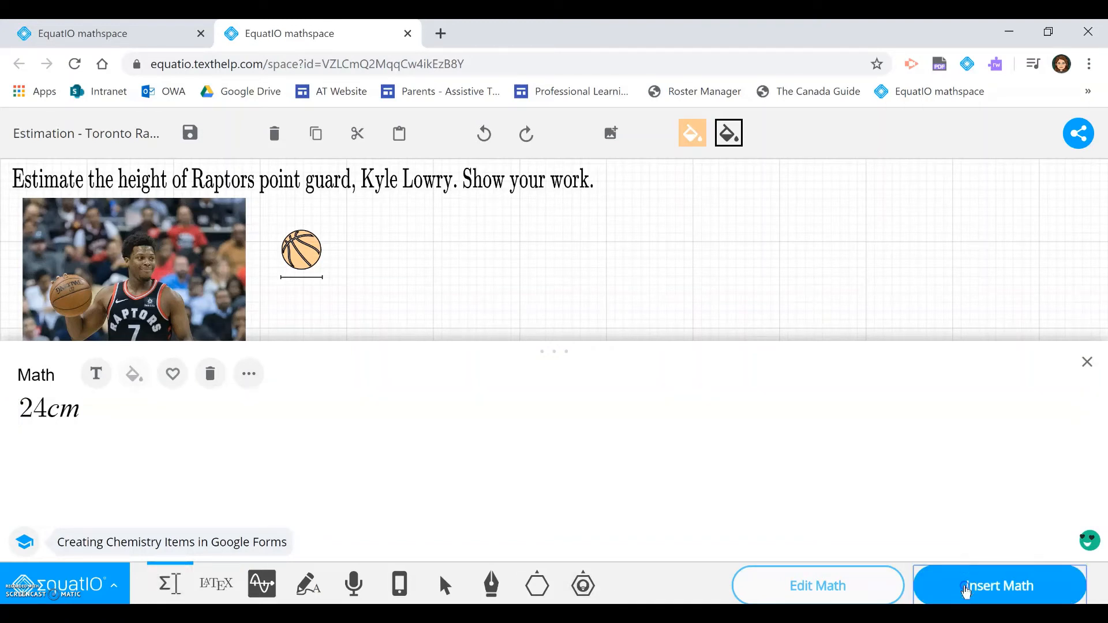
left_click(1090, 364)
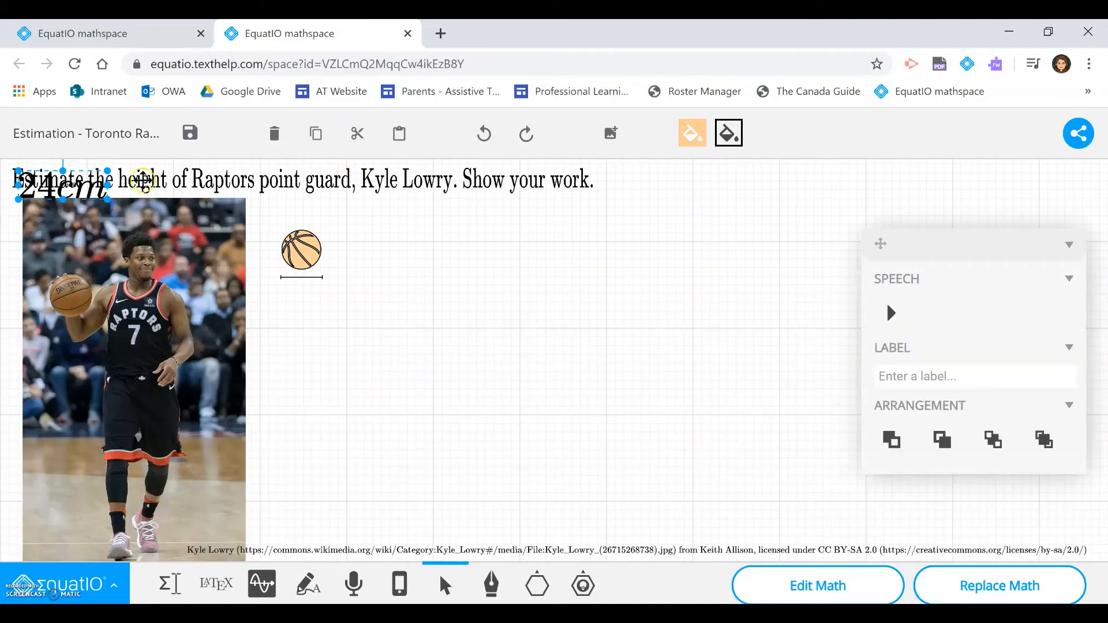
left_click_drag(86, 189, 336, 311)
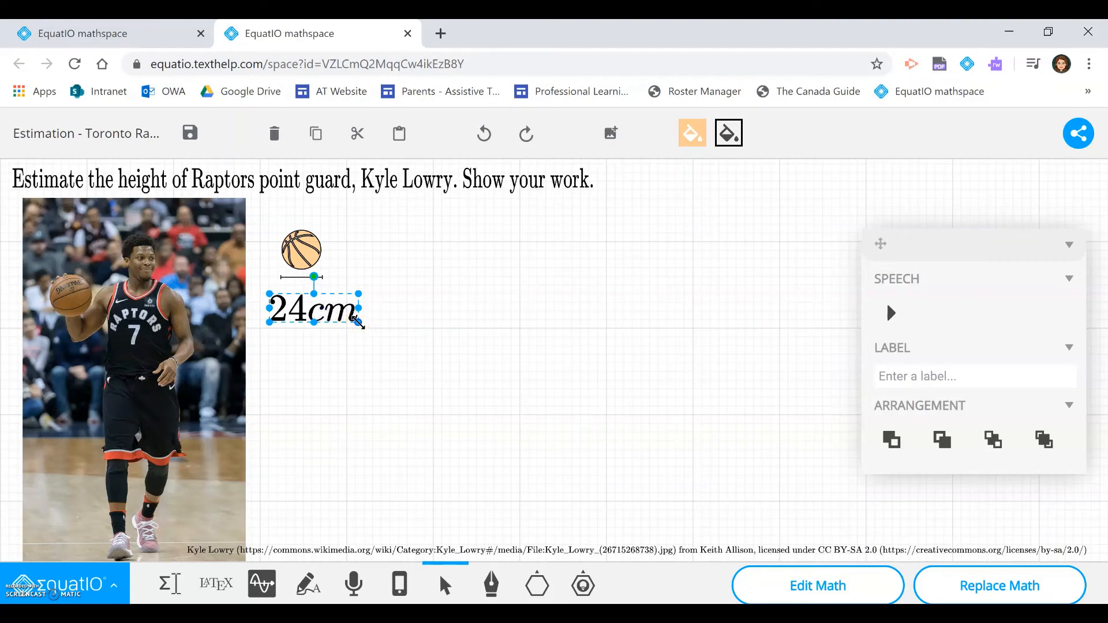
left_click_drag(360, 322, 306, 297)
left_click(309, 340)
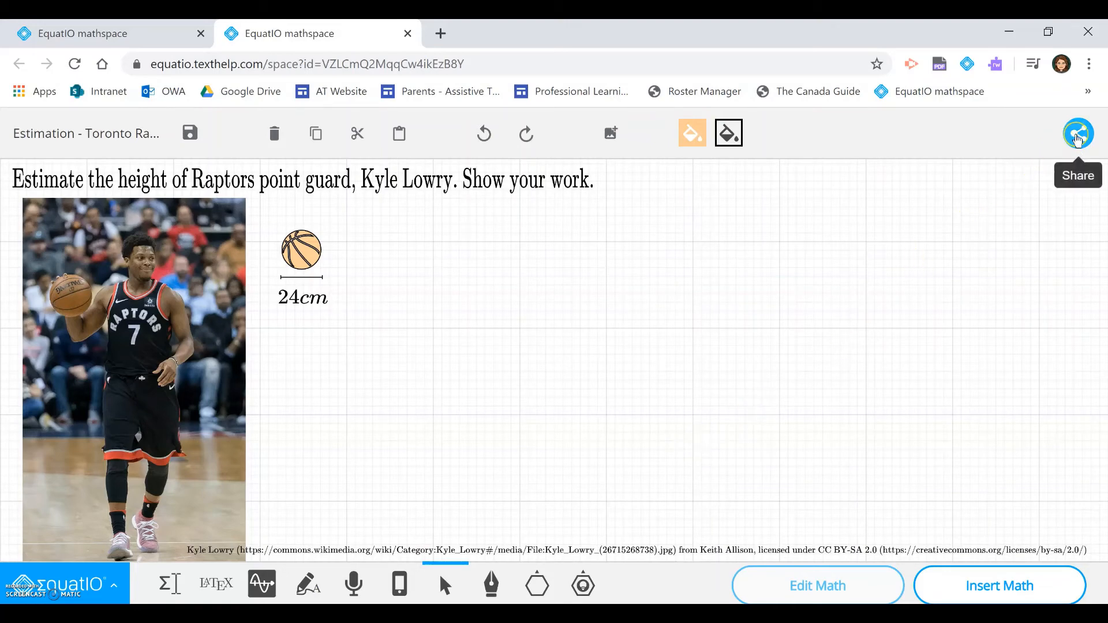
Share the mathspace with the sharing type "Make a copy for each person and expect a response" and generate its link.
left_click(1077, 137)
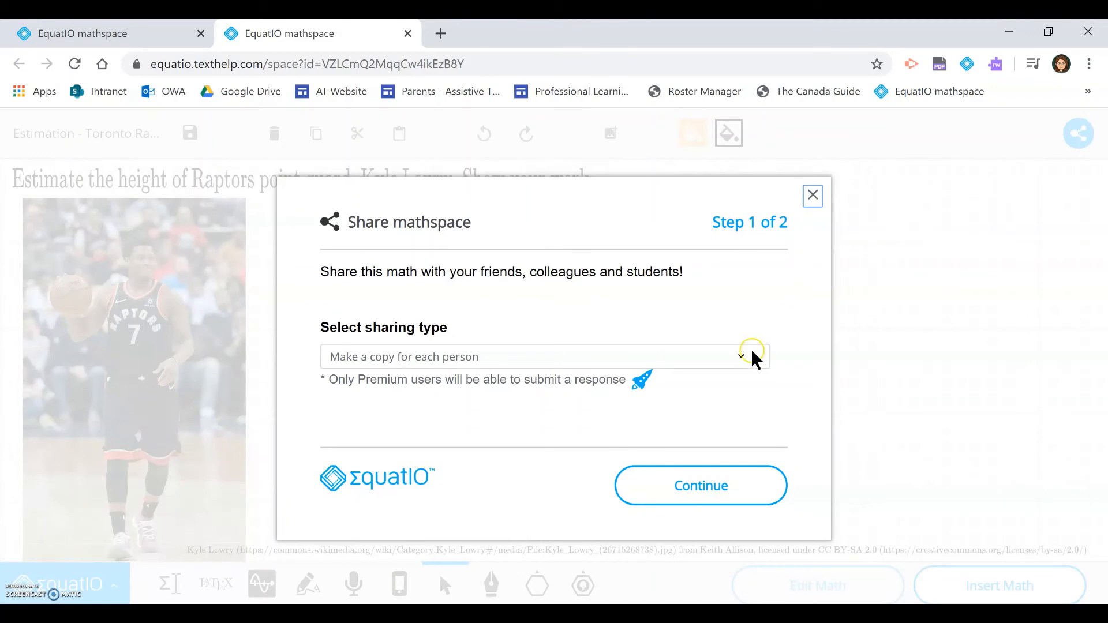
left_click(740, 353)
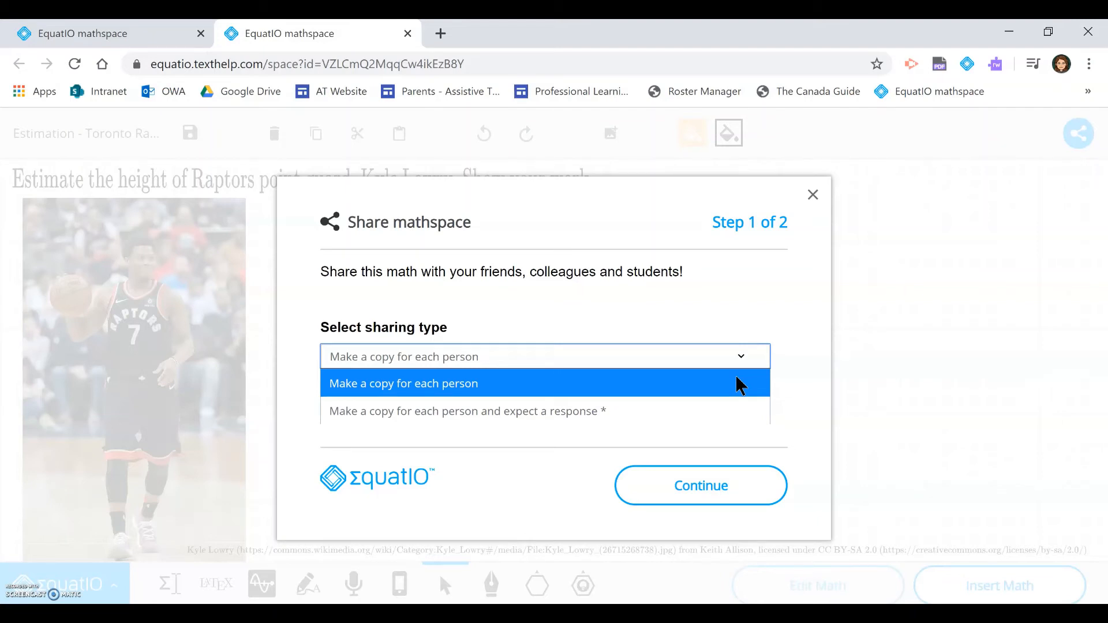
left_click(714, 411)
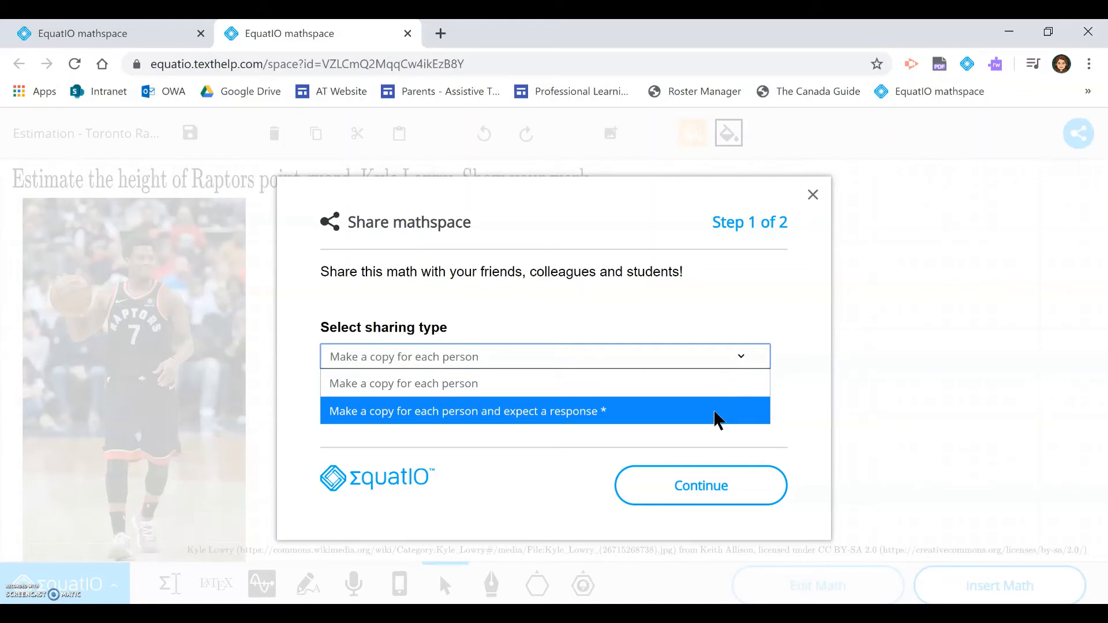
left_click(714, 412)
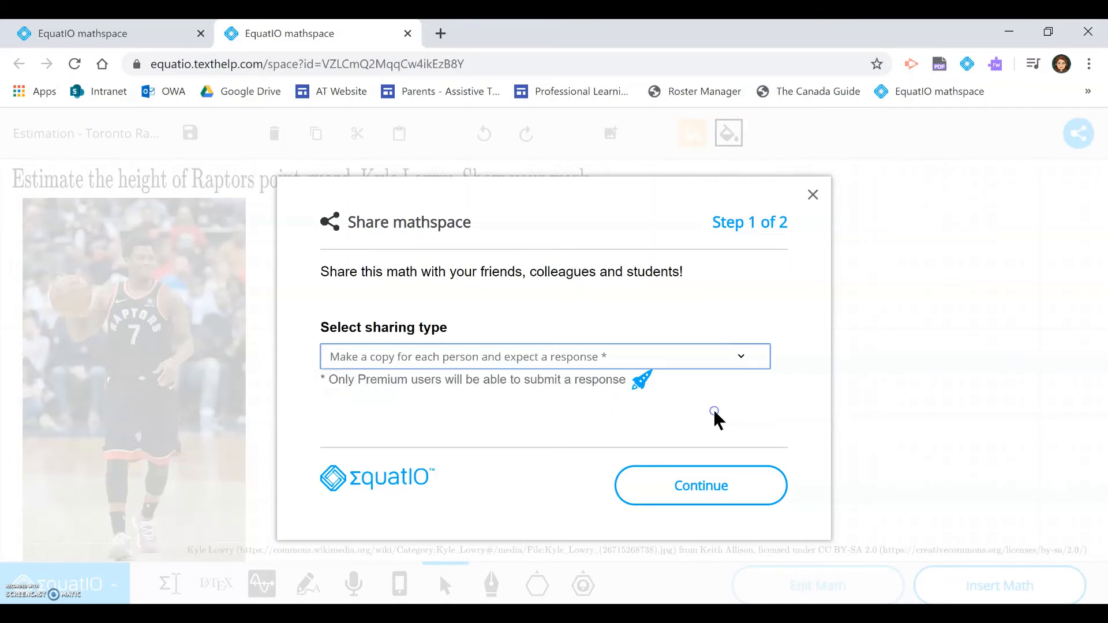
left_click(698, 490)
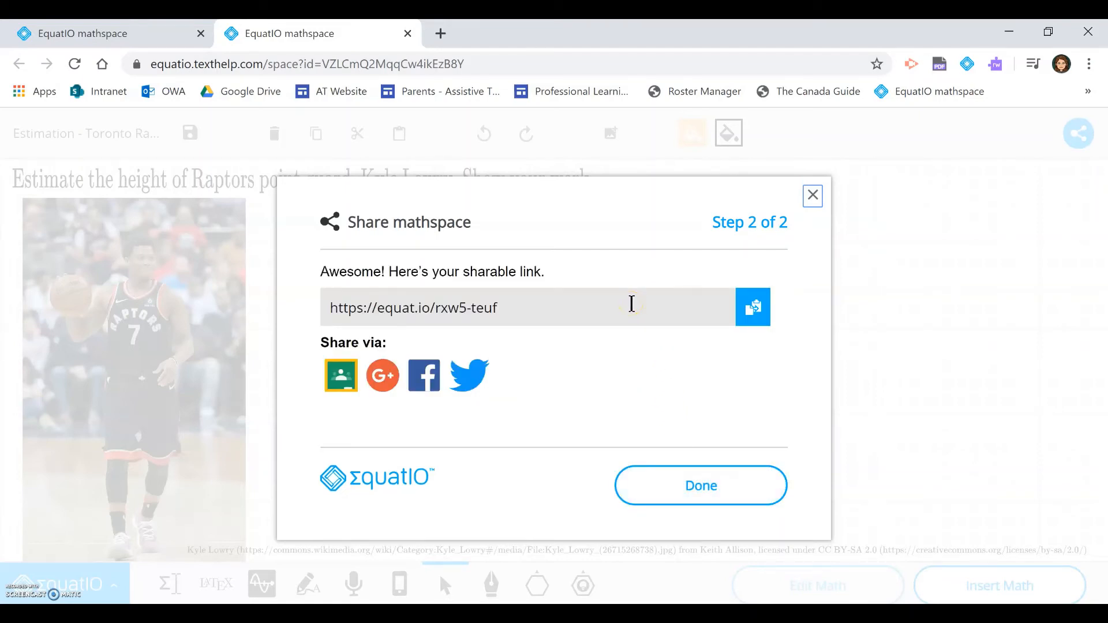
Share the mathspace link to Google Classroom, choosing Demo Class and the Create assignment action.
left_click(631, 304)
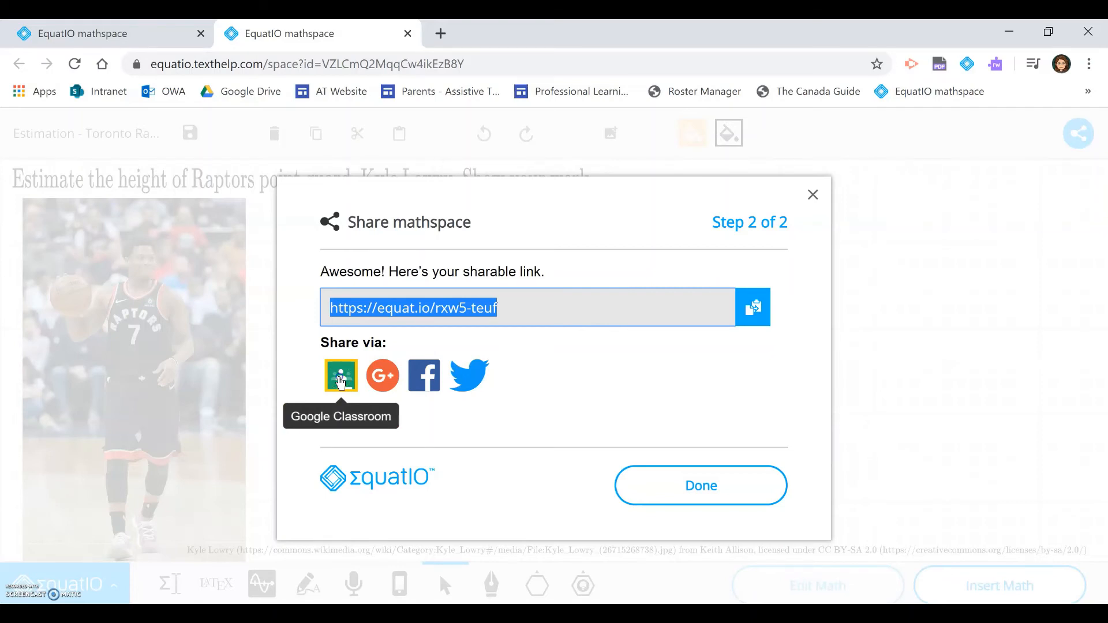
left_click(341, 380)
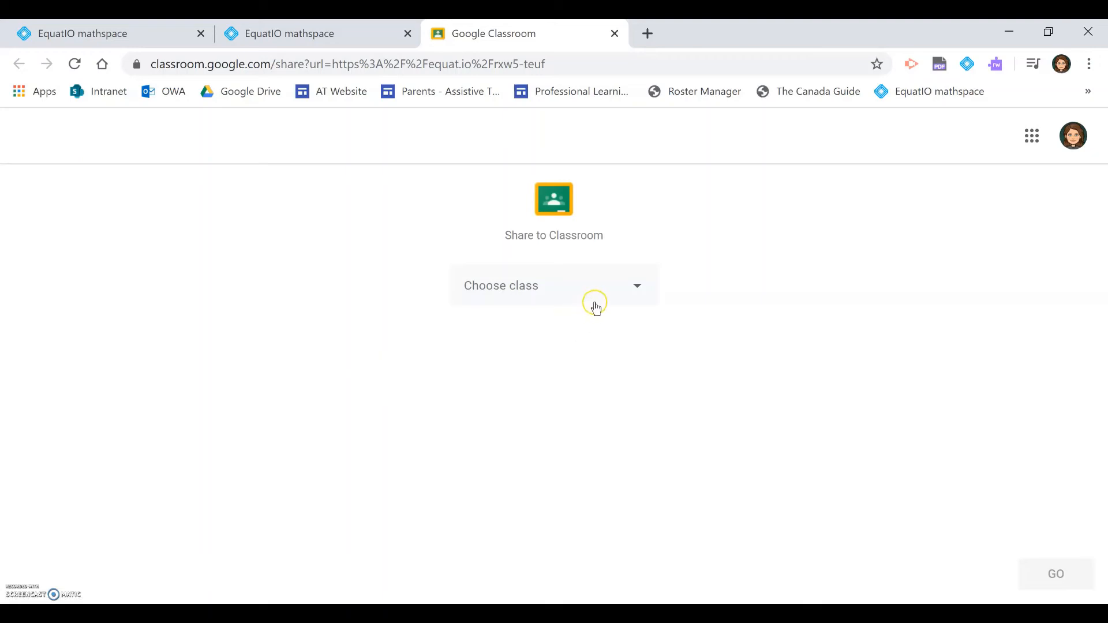
left_click(641, 287)
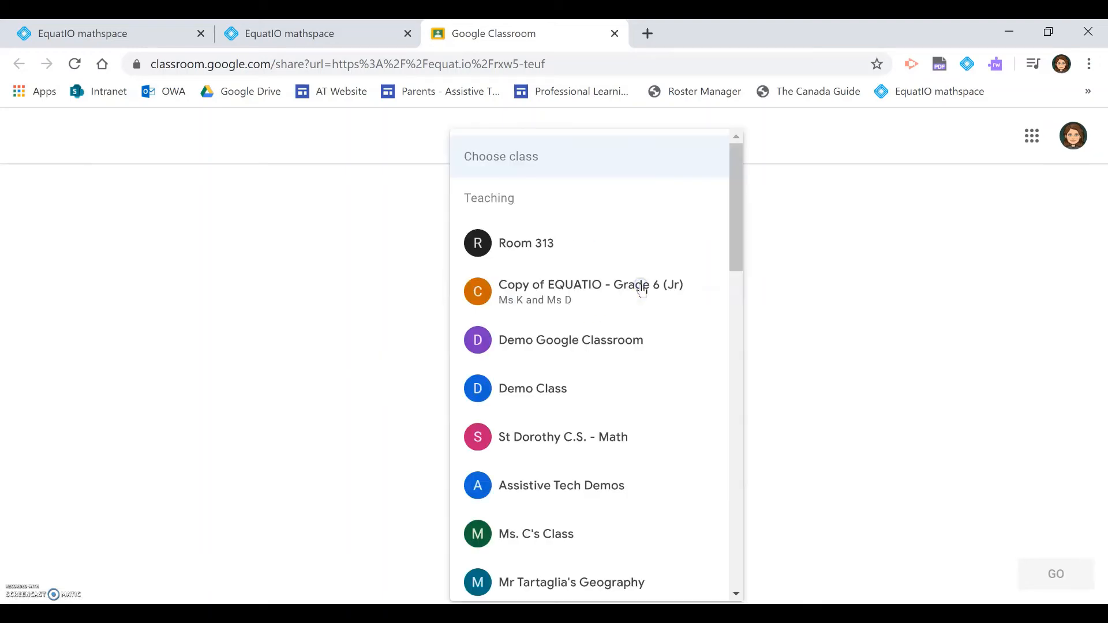
left_click(599, 392)
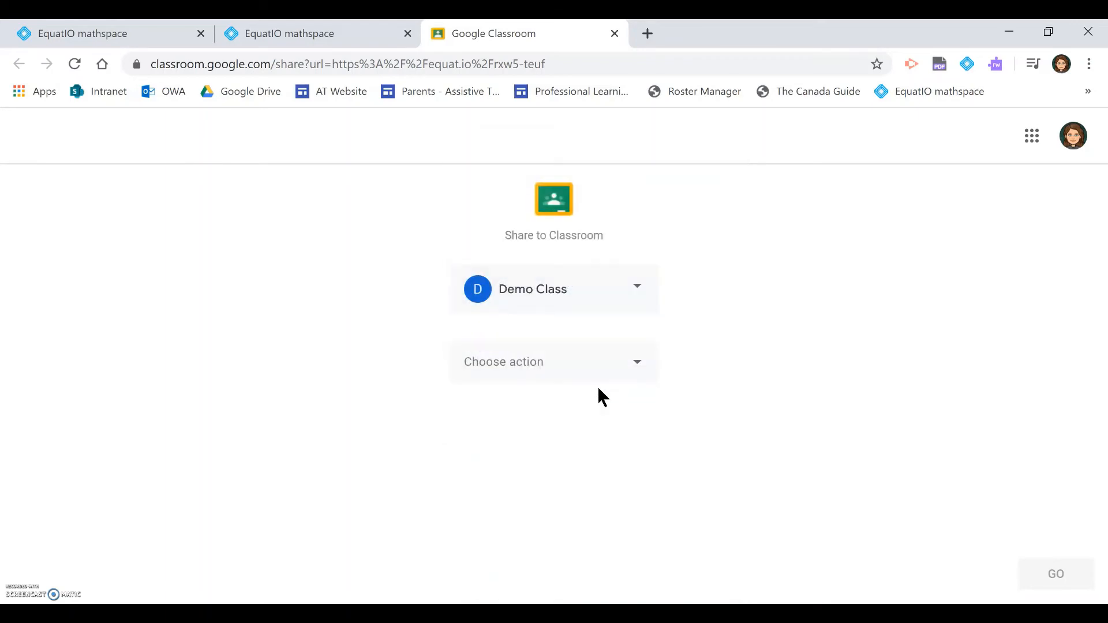
left_click(539, 366)
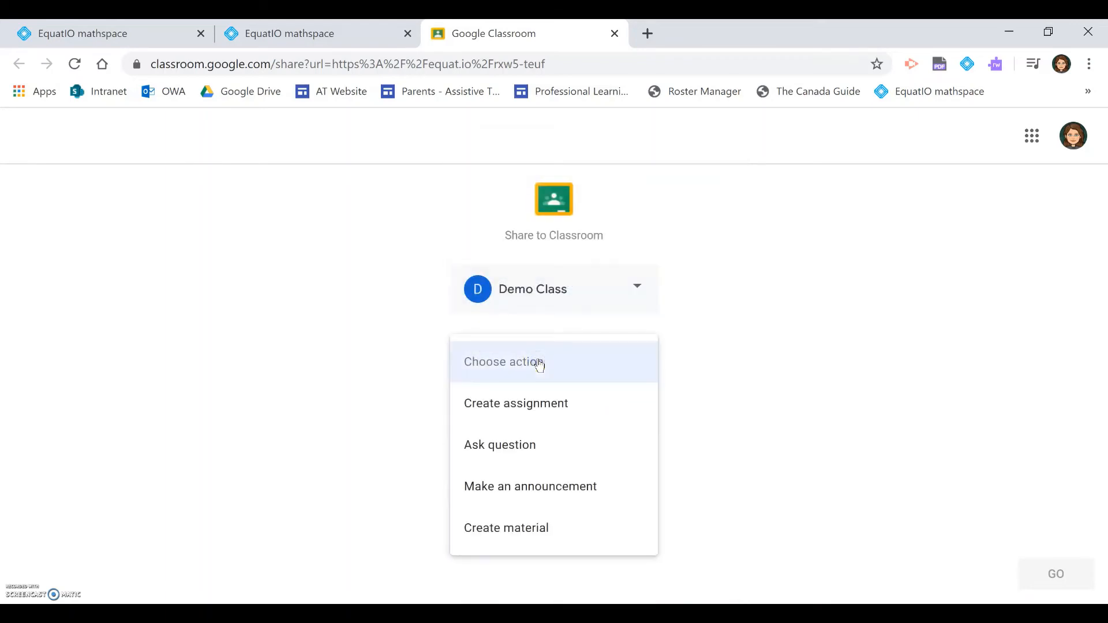
left_click(580, 407)
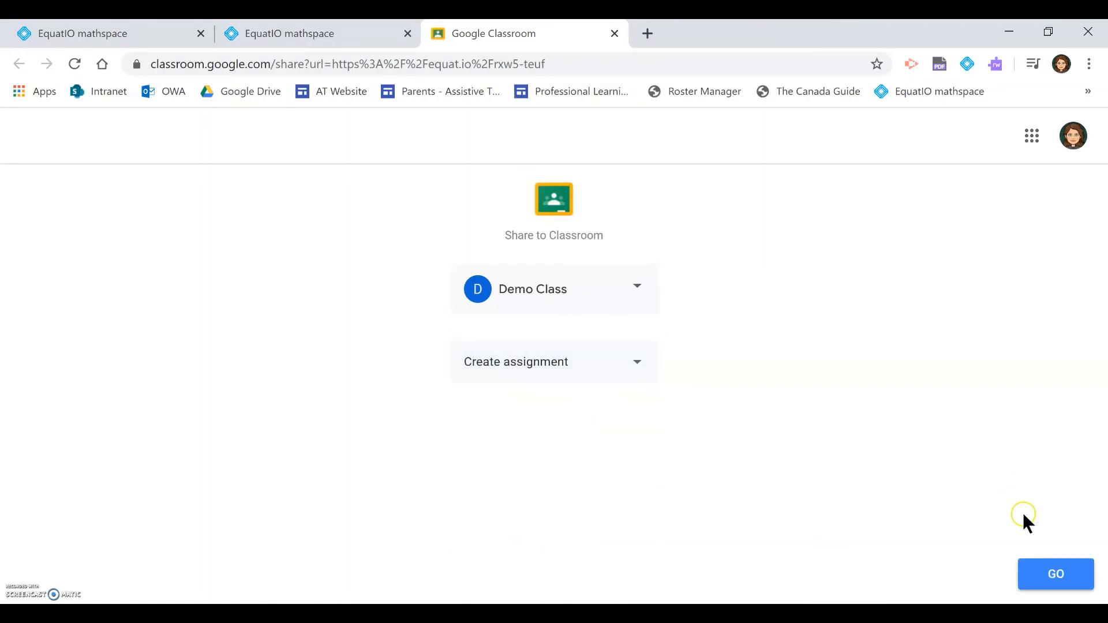
left_click(1048, 574)
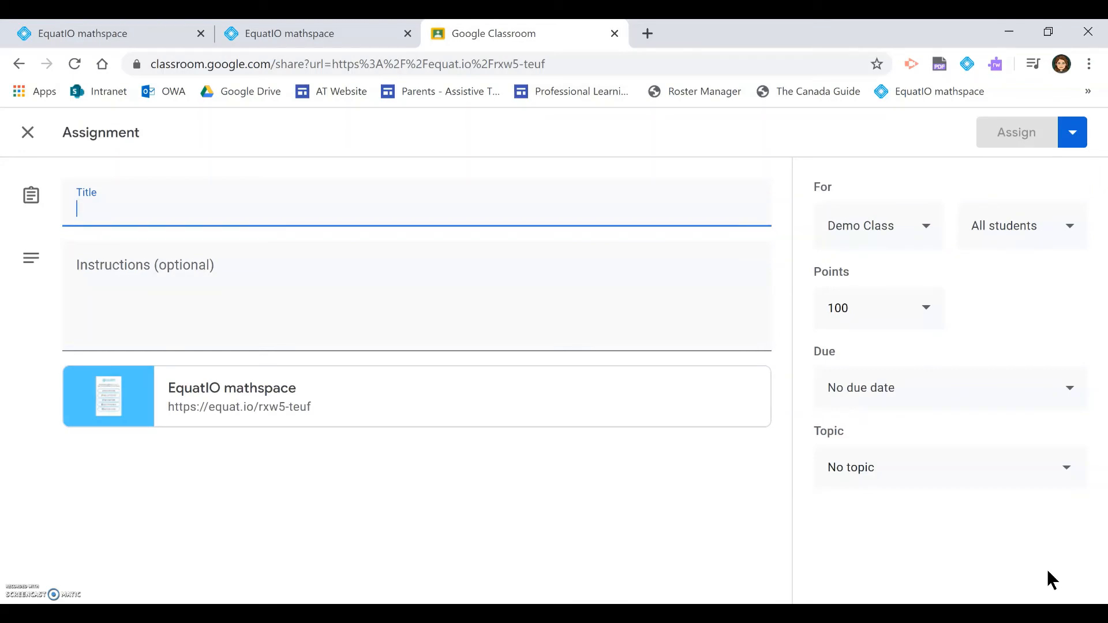
Title the assignment "Estimation - Toronto Raptors" and enter the instructions "Estimate the height of Kyle Lowry and show your work.".
type("E")
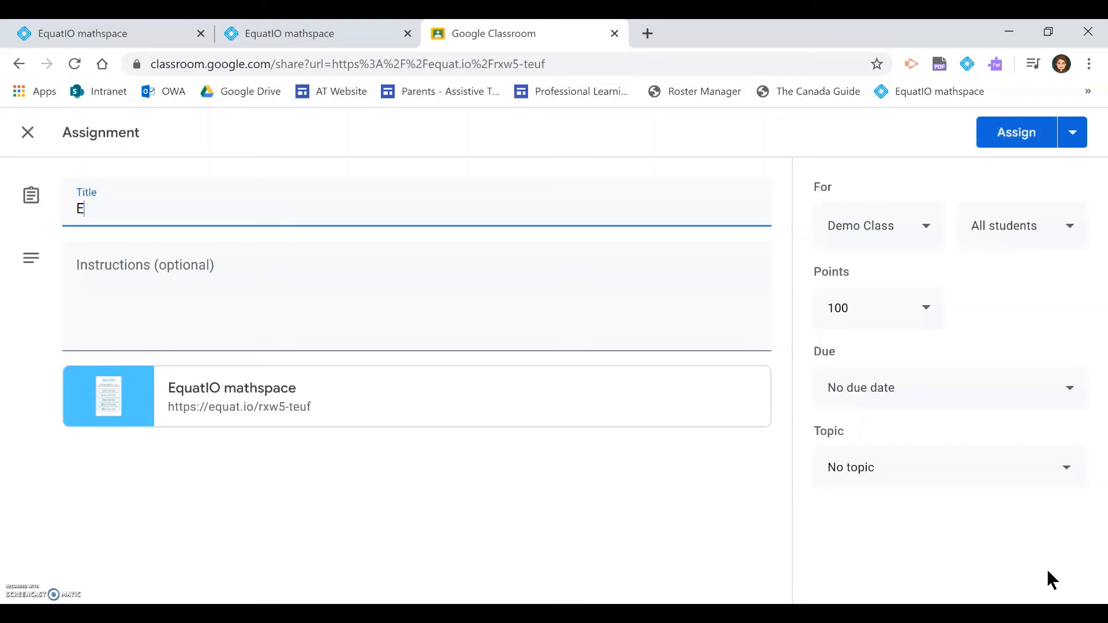
type("stimation - Toronto ")
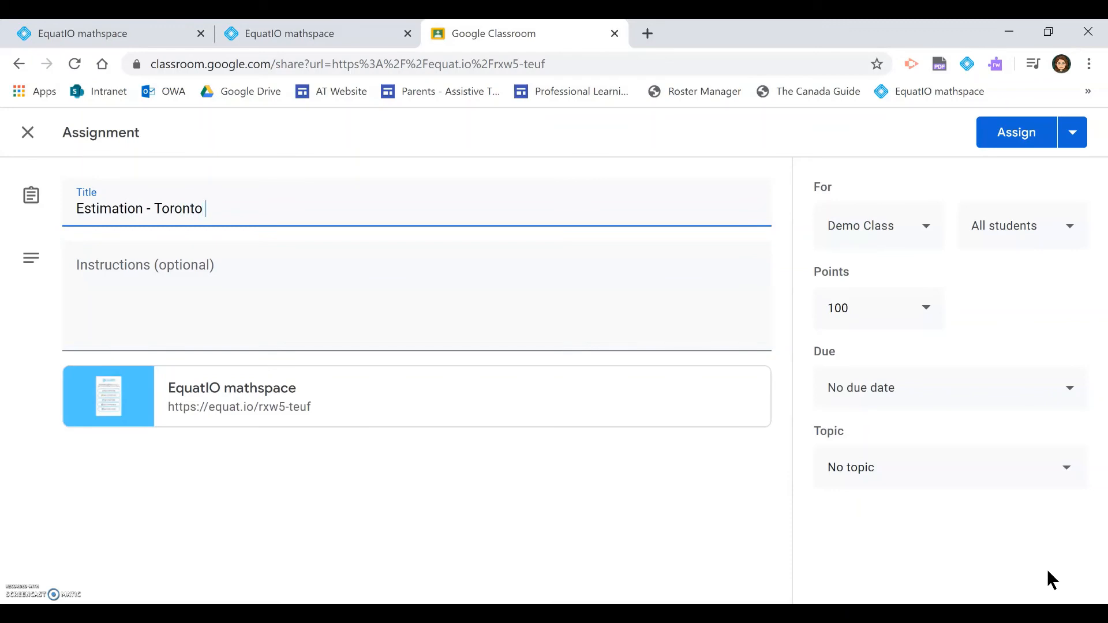
type("Raptors")
left_click(675, 325)
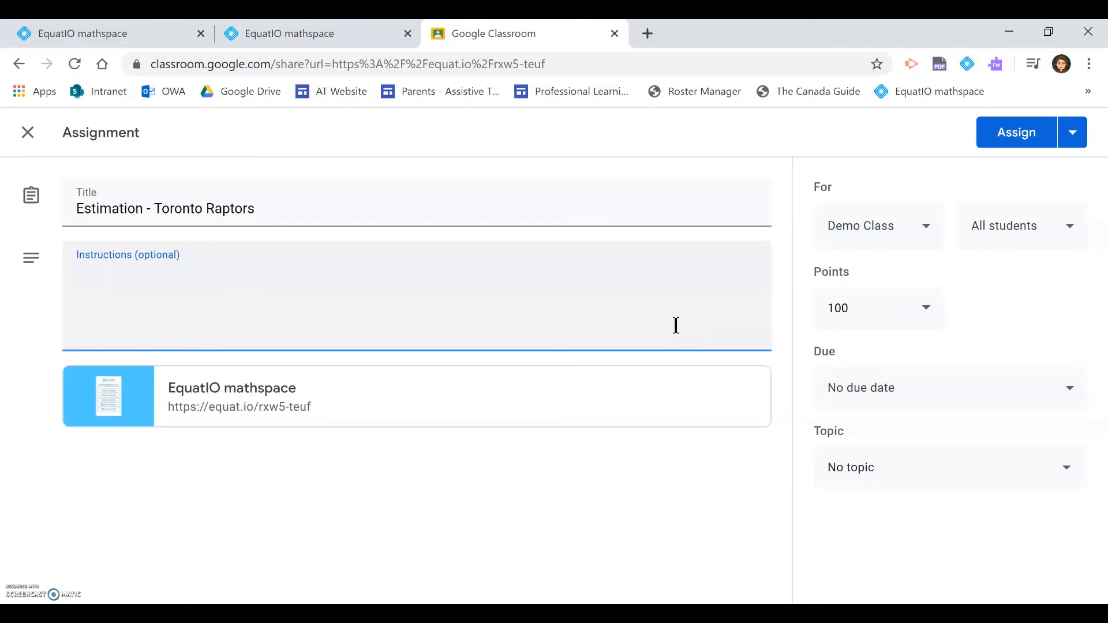
type("Estimate the he")
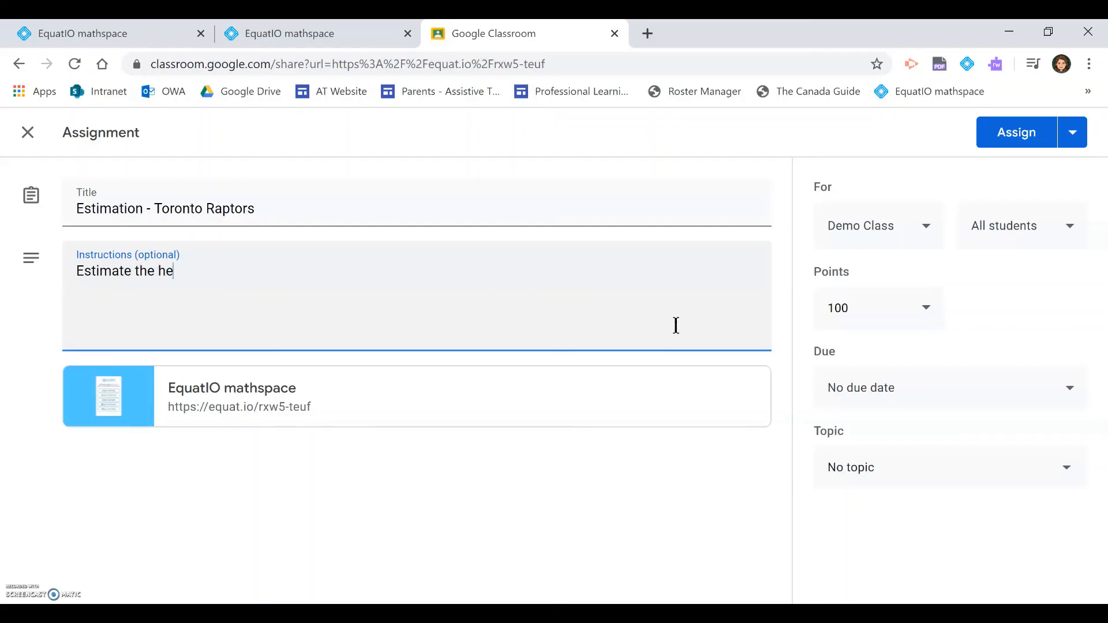
type("ight of Kyle Lowry and ")
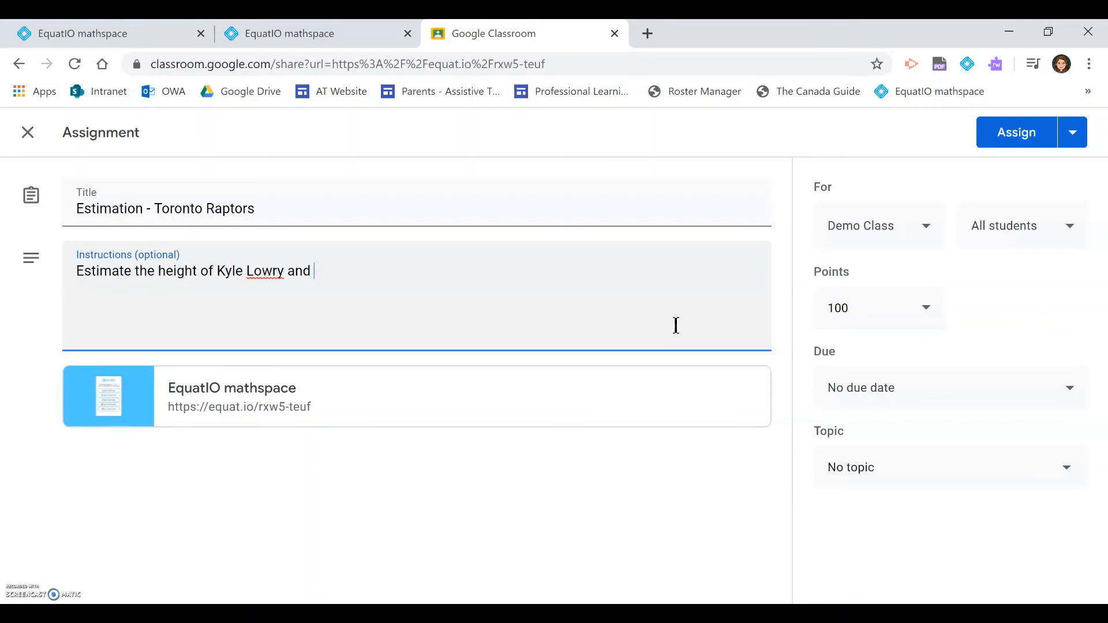
type("show your work.")
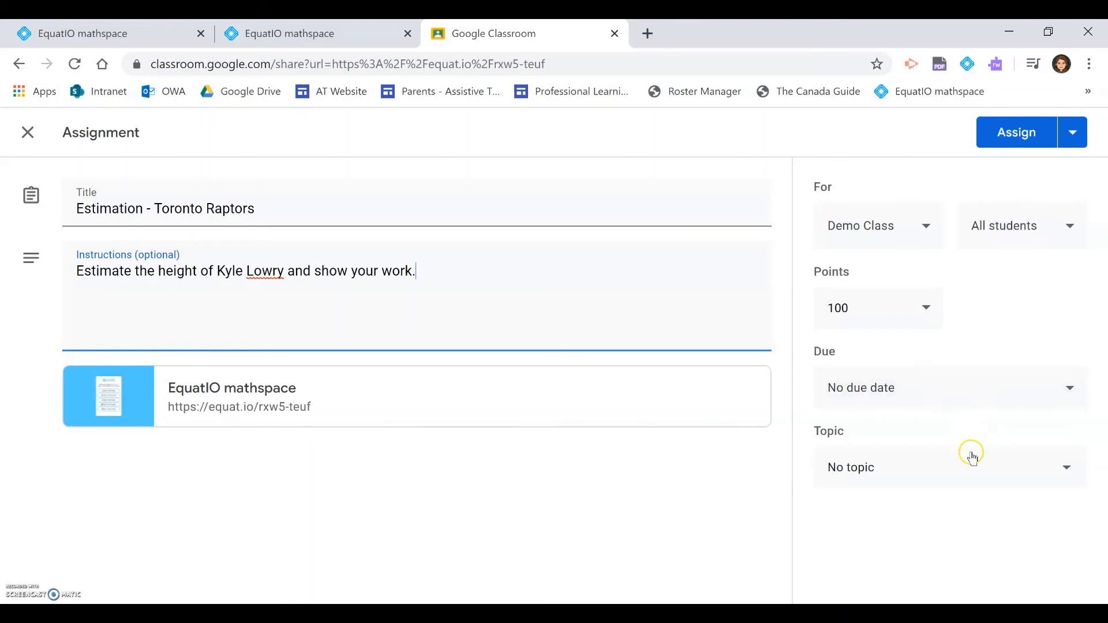
Set the assignment's topic to Unit 1 and assign it to the class.
left_click(1068, 469)
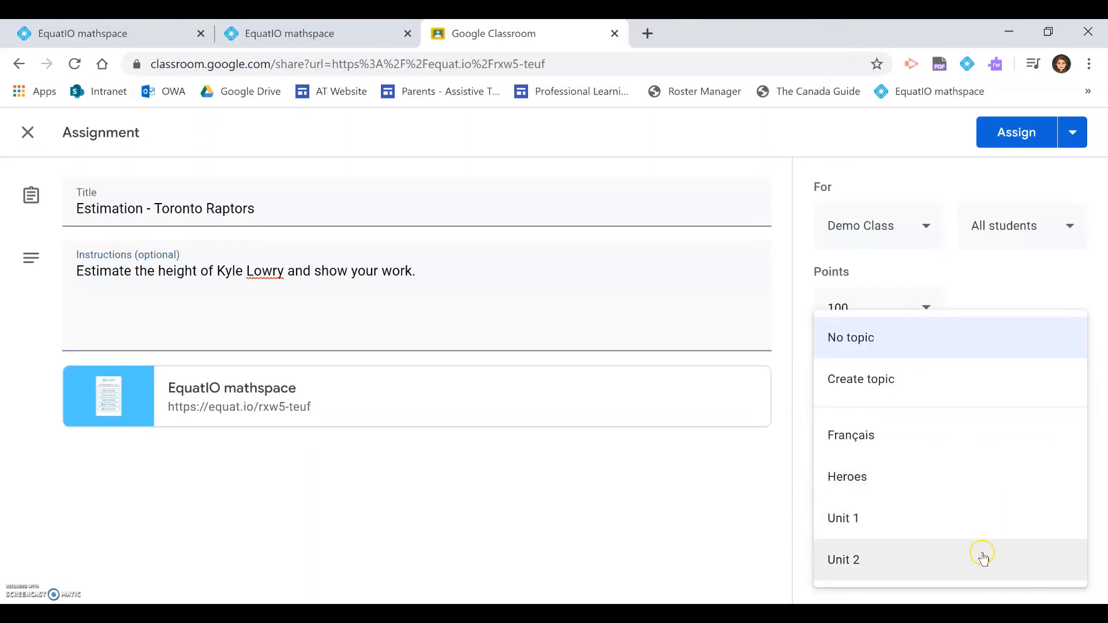
left_click(962, 527)
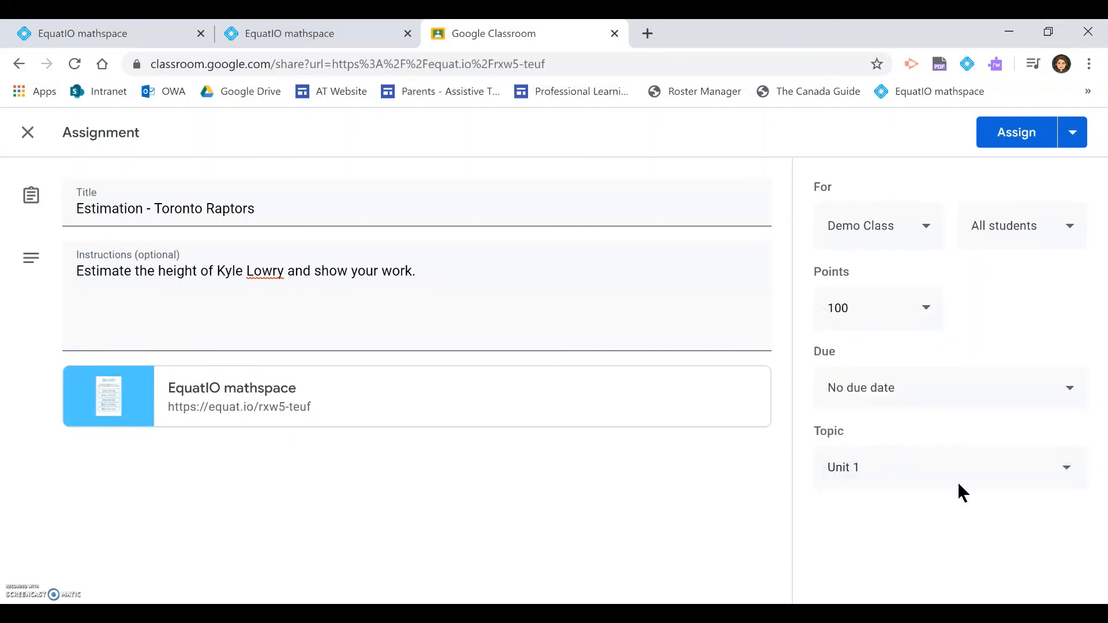
left_click(996, 144)
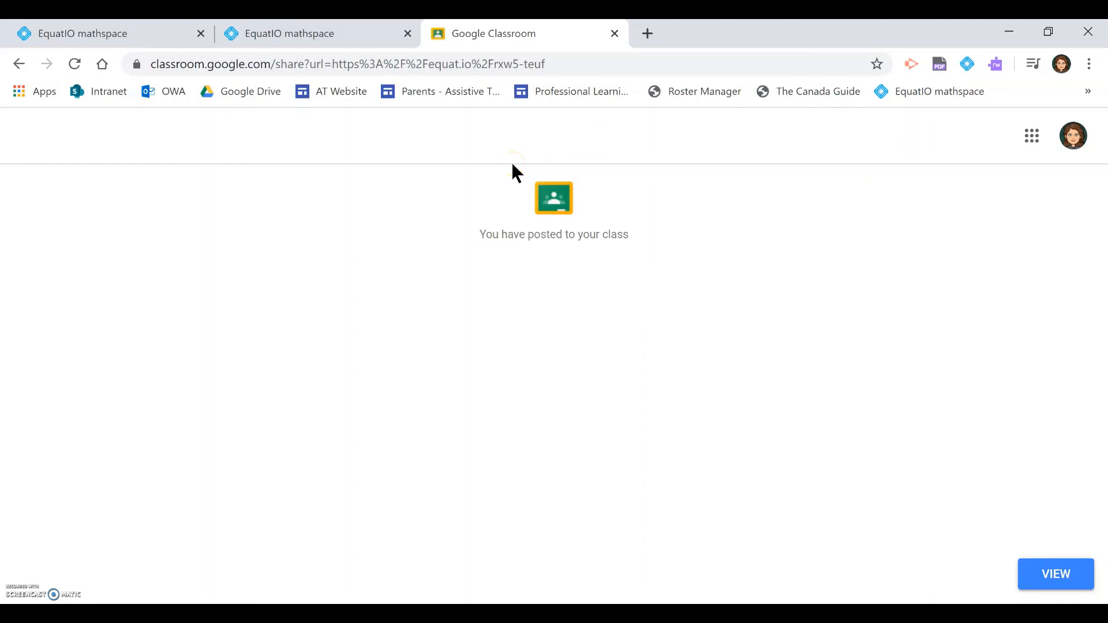
View the posted assignment in the Demo Class stream and switch to the EquatIO dashboard to look at the Estimation - Toronto Raptors space.
left_click(1051, 571)
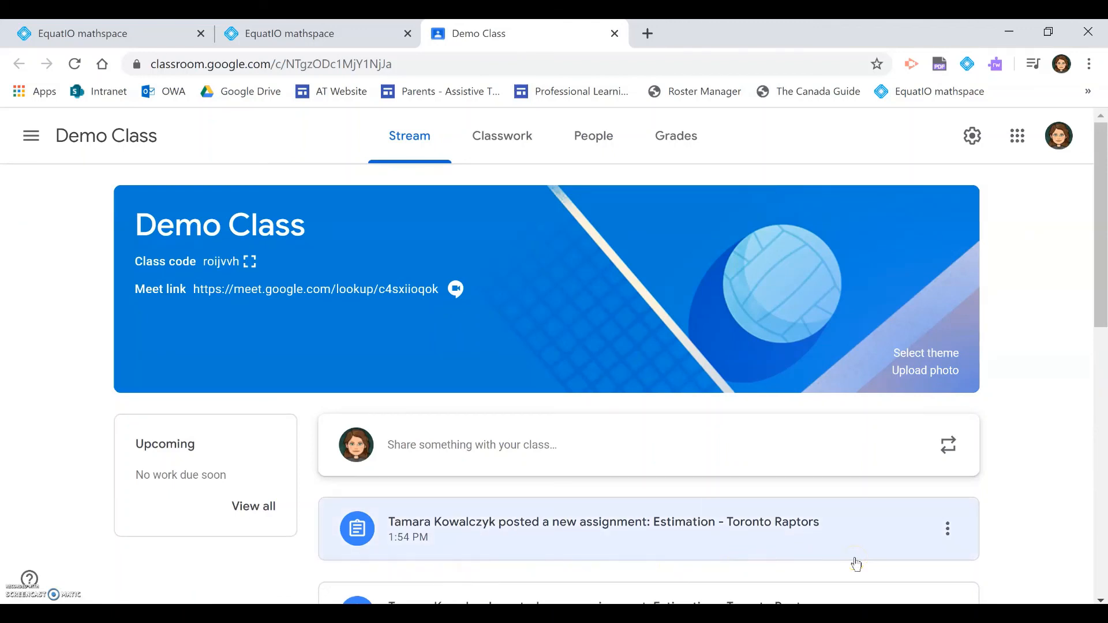
left_click(502, 148)
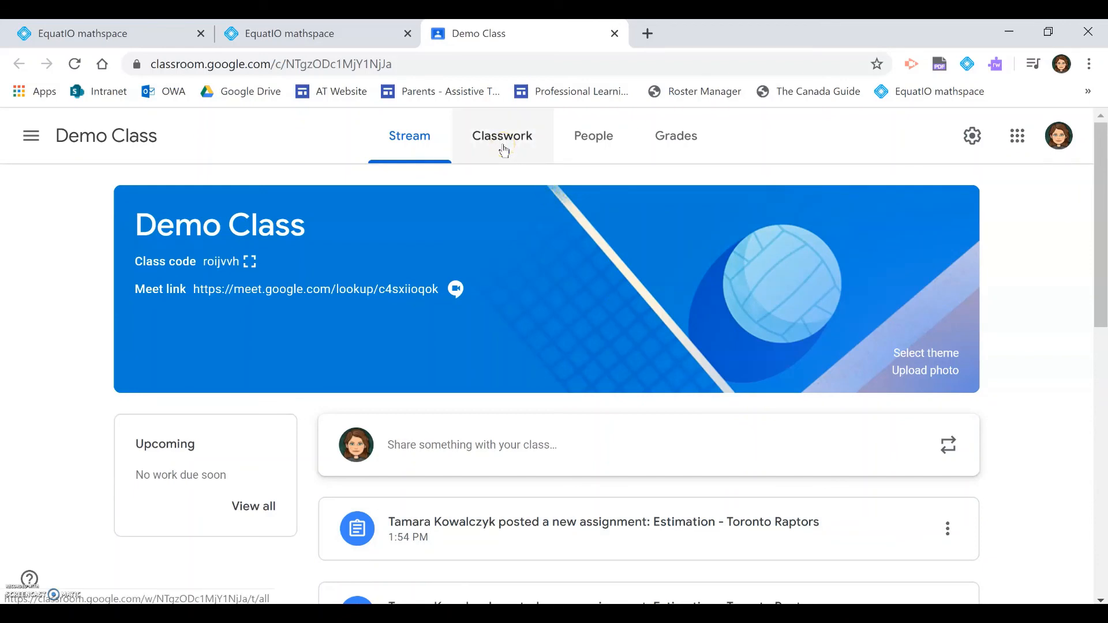
left_click(125, 29)
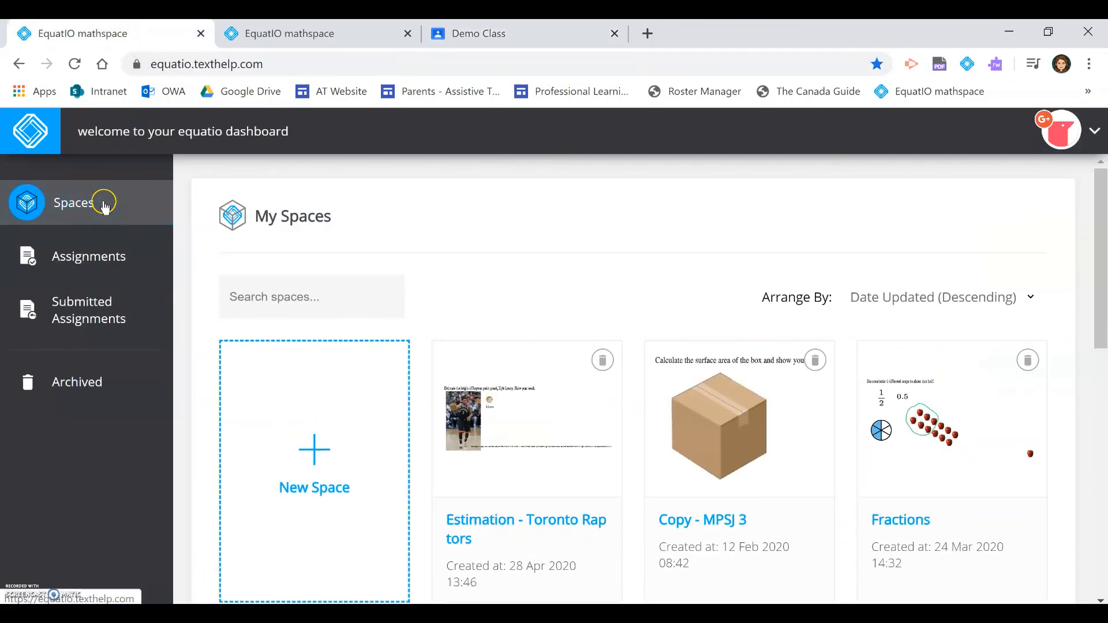
left_click(468, 464)
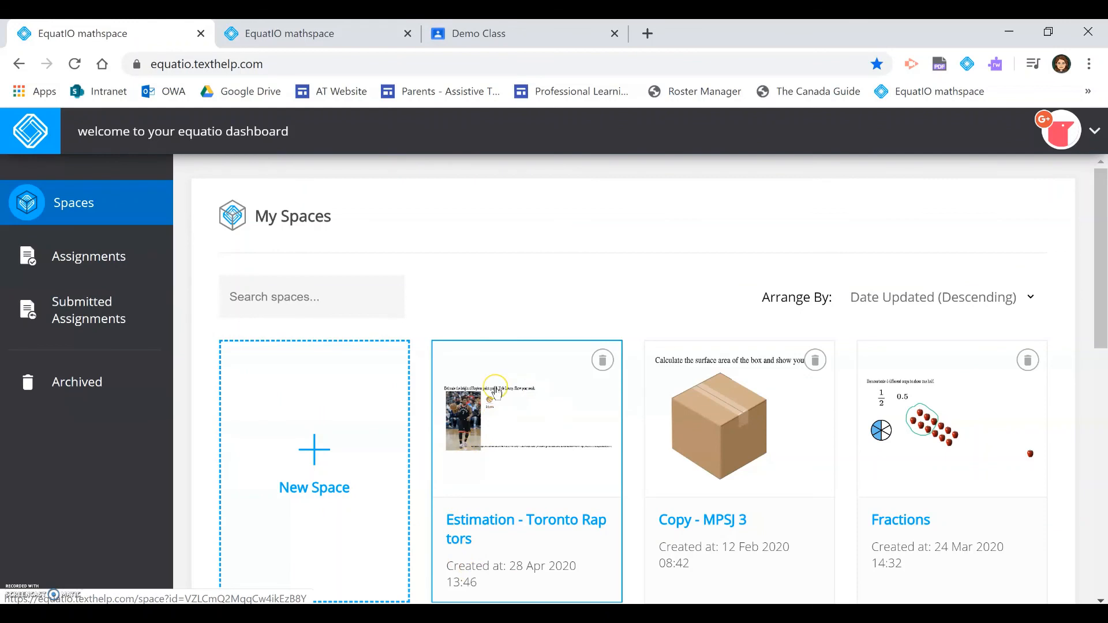